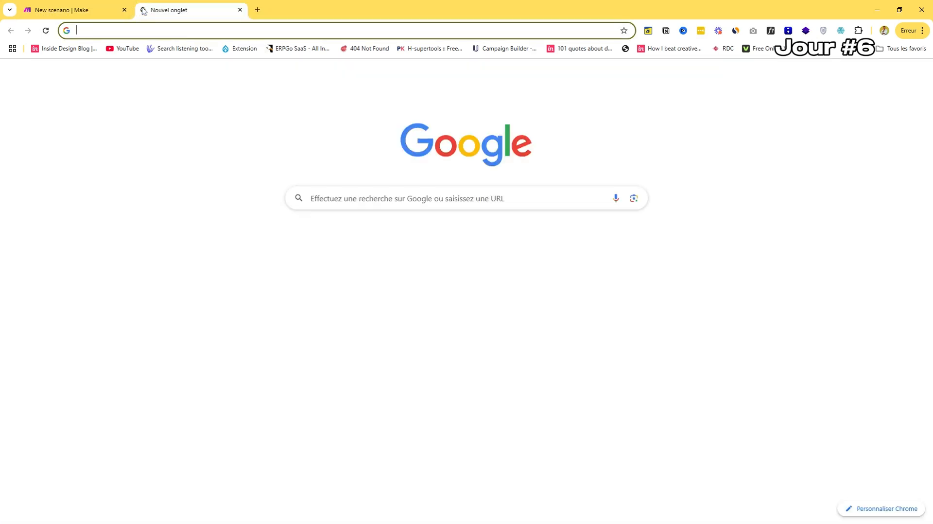
# Open Gmail in the empty browser tab
pyautogui.write('l')
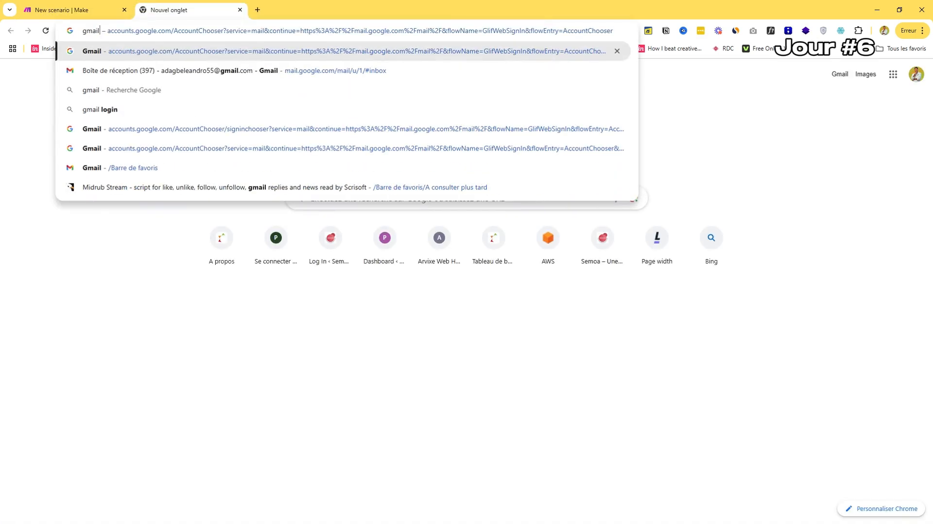
pyautogui.press('Return')
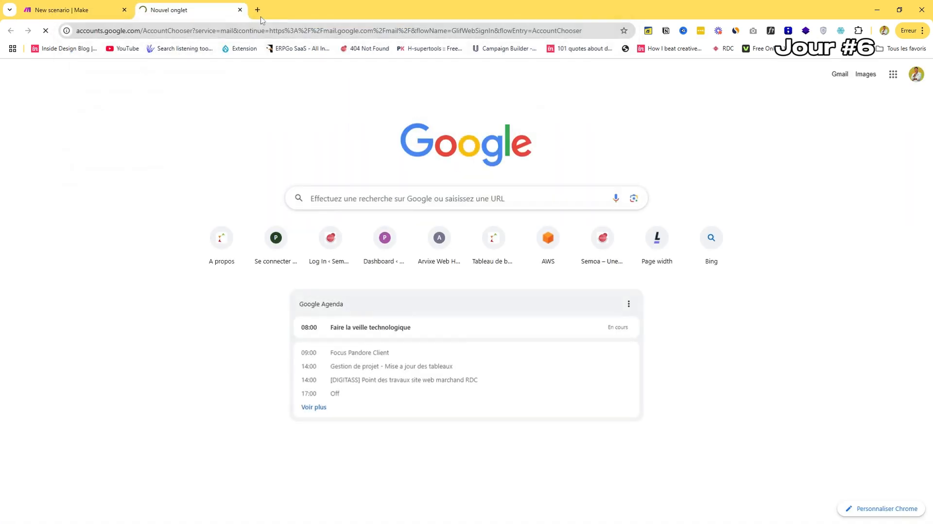
# Switch to the new Make scenario and search its app list for gmail
pyautogui.click(92, 12)
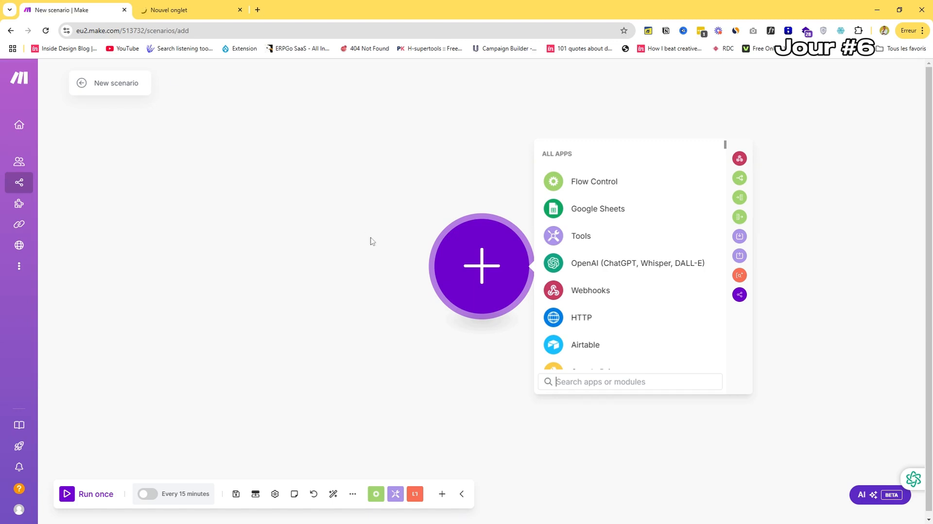
pyautogui.write('emai')
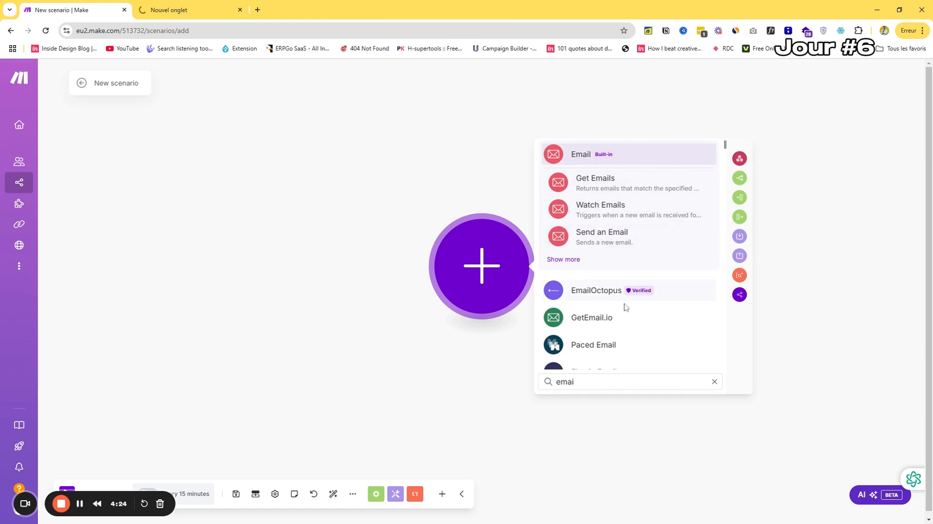
pyautogui.hotkey('ctrl', 'a')
pyautogui.write('gmail')
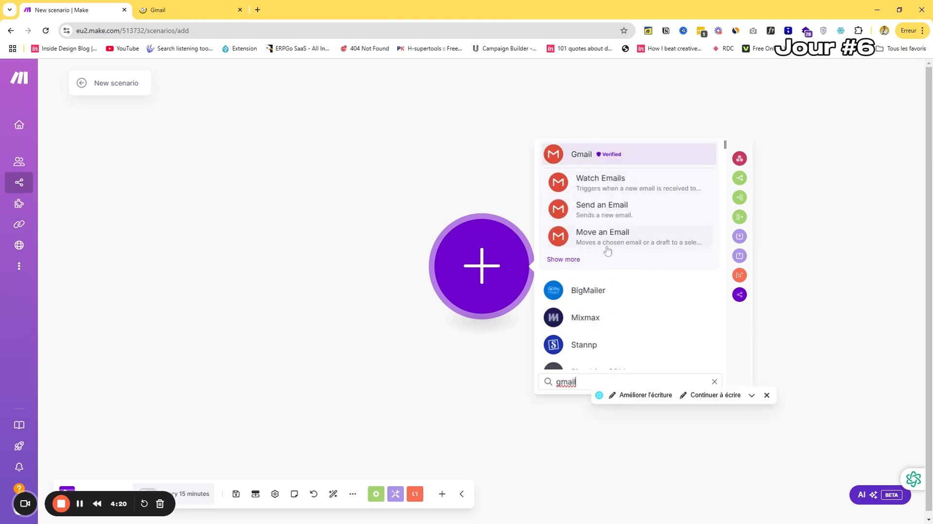
# Search the web for google sheets in a new browser tab and open a blank Google Sheets spreadsheet from the results
pyautogui.click(198, 12)
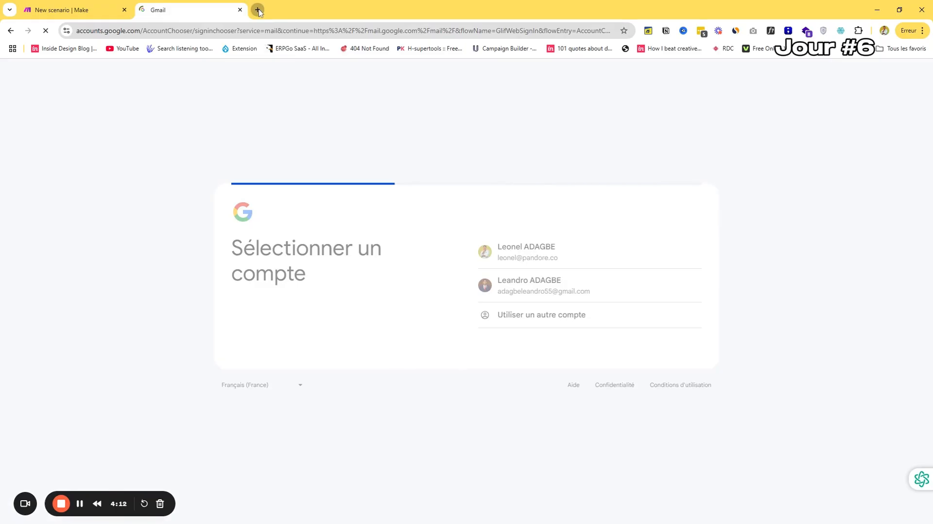
pyautogui.click(258, 9)
pyautogui.write('google ')
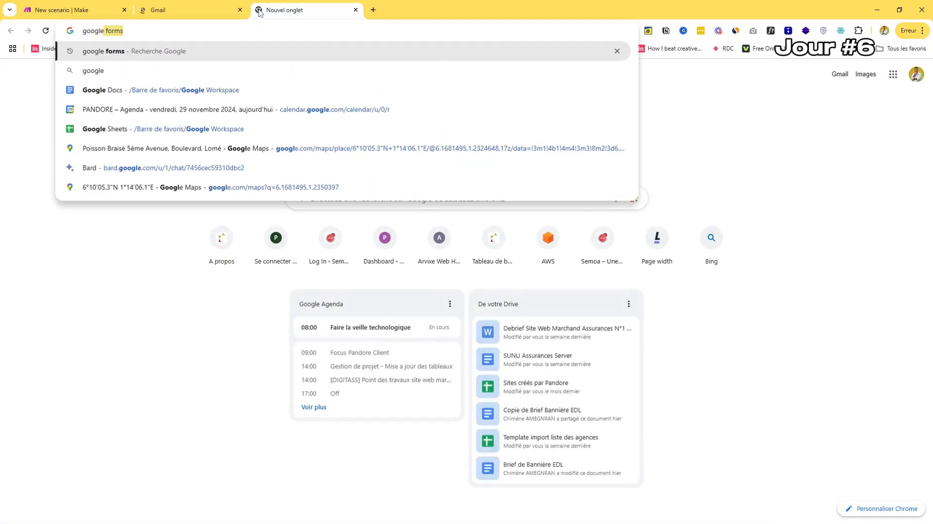
pyautogui.write('sheets')
pyautogui.press('Return')
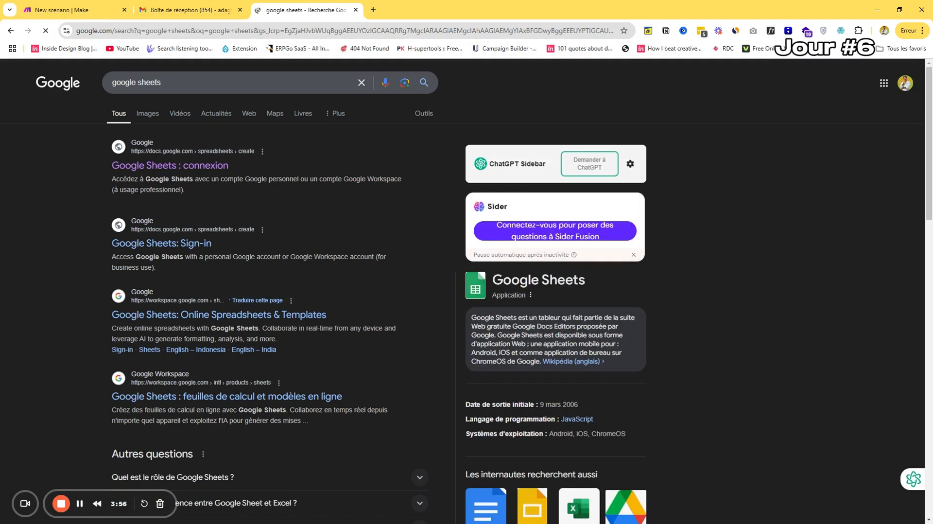
pyautogui.click(171, 168)
# Switch to the Gmail inbox and create a new label named "Très important"
pyautogui.hotkey('ctrl', '2')
pyautogui.scroll(-5, 206, 251)
pyautogui.scroll(5, 204, 250)
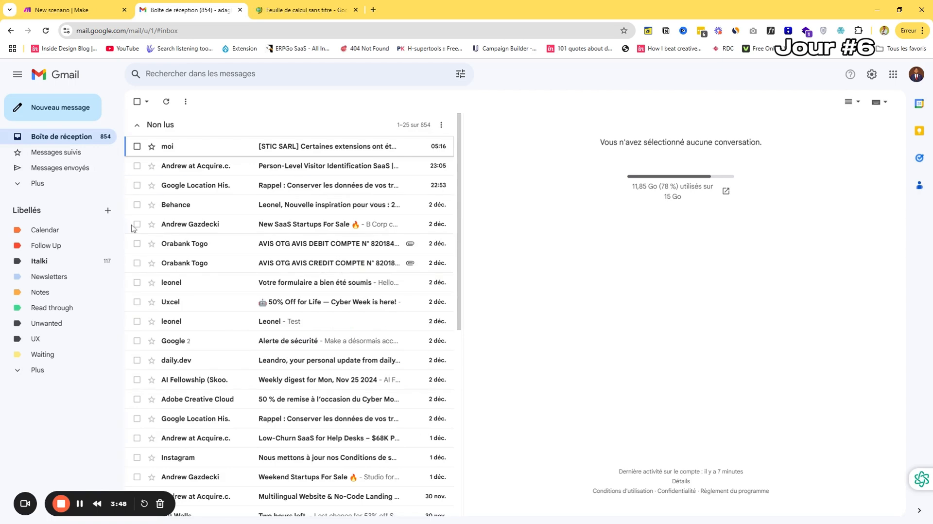
pyautogui.click(105, 211)
pyautogui.write('Imp')
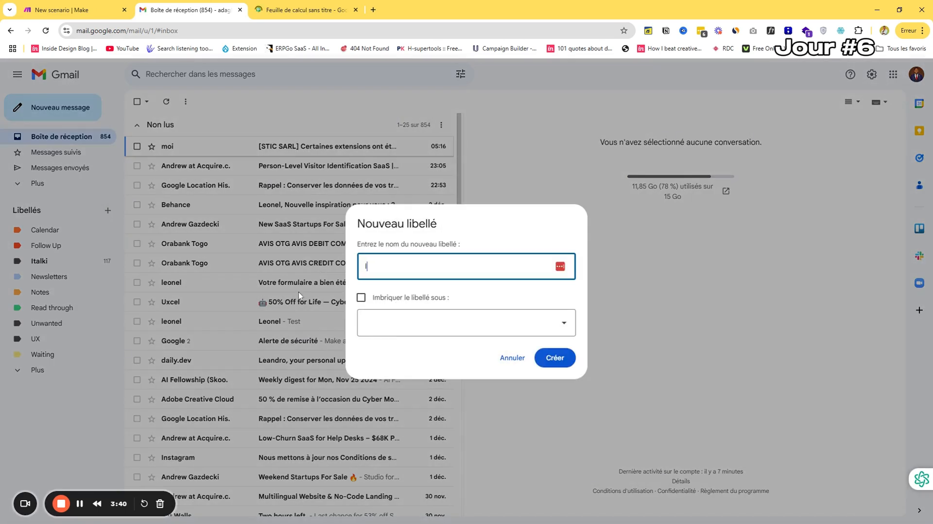
pyautogui.press('BackSpace')
pyautogui.press('BackSpace')
pyautogui.press('BackSpace')
pyautogui.write('\\tr7')
pyautogui.press('BackSpace')
pyautogui.press('BackSpace')
pyautogui.press('BackSpace')
pyautogui.press('BackSpace')
pyautogui.write('Très')
pyautogui.press('BackSpace')
pyautogui.press('BackSpace')
pyautogui.write('ès important')
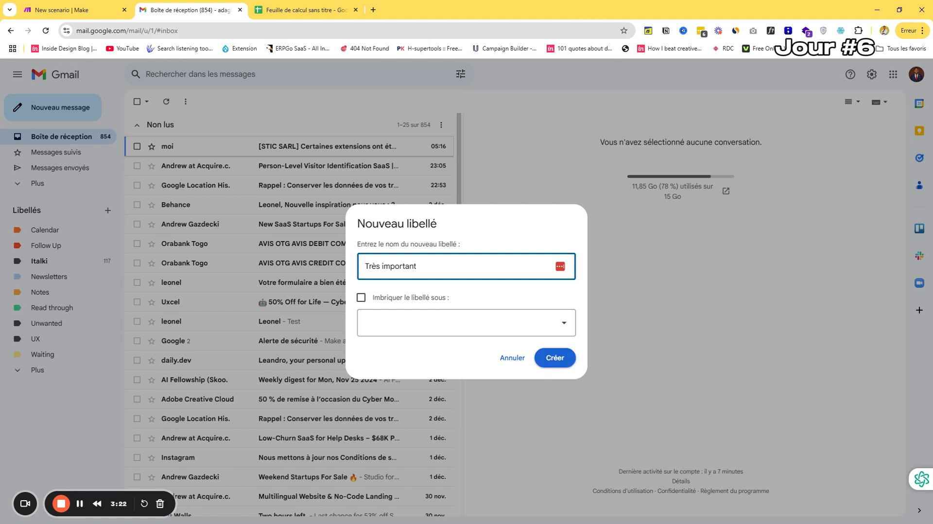
pyautogui.click(565, 360)
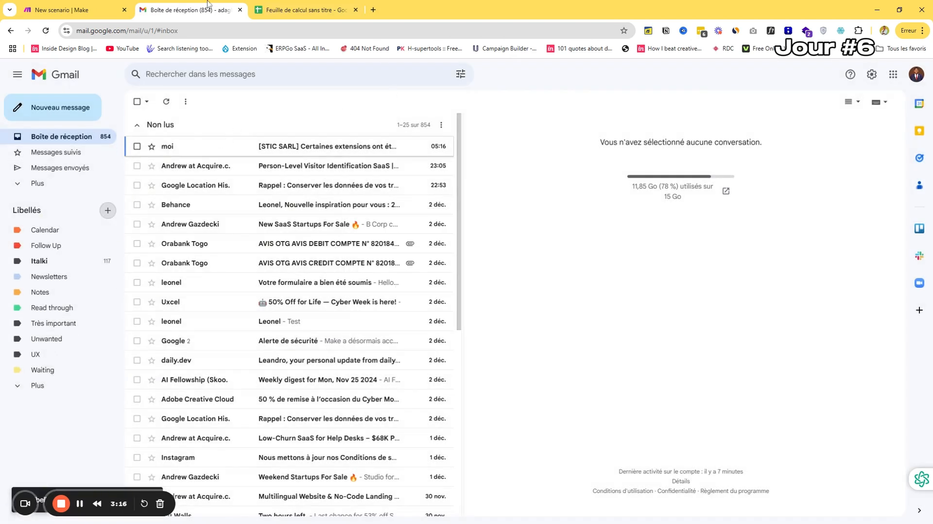
# Open the advanced mail search and set the suggested contact's e-mail address as the sender
pyautogui.click(463, 74)
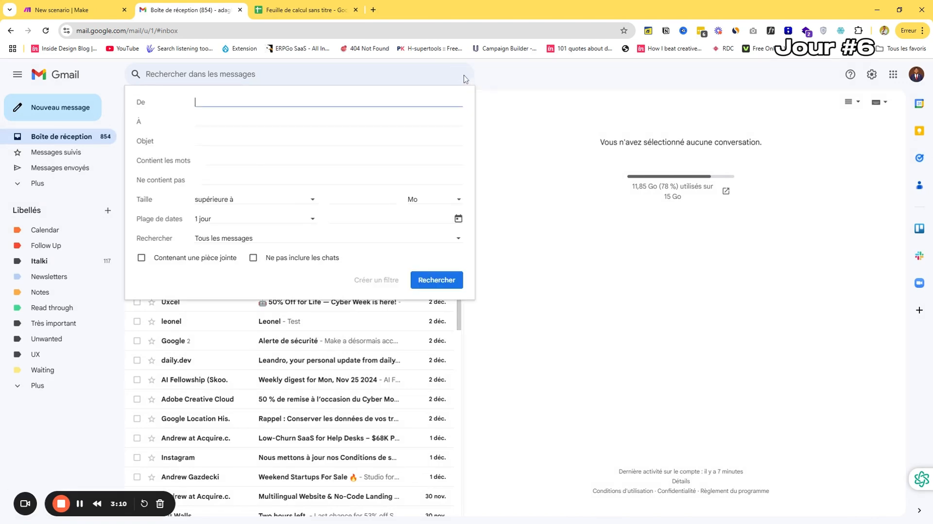
pyautogui.click(462, 75)
pyautogui.click(462, 76)
pyautogui.write('l')
pyautogui.press('BackSpace')
pyautogui.write('cre')
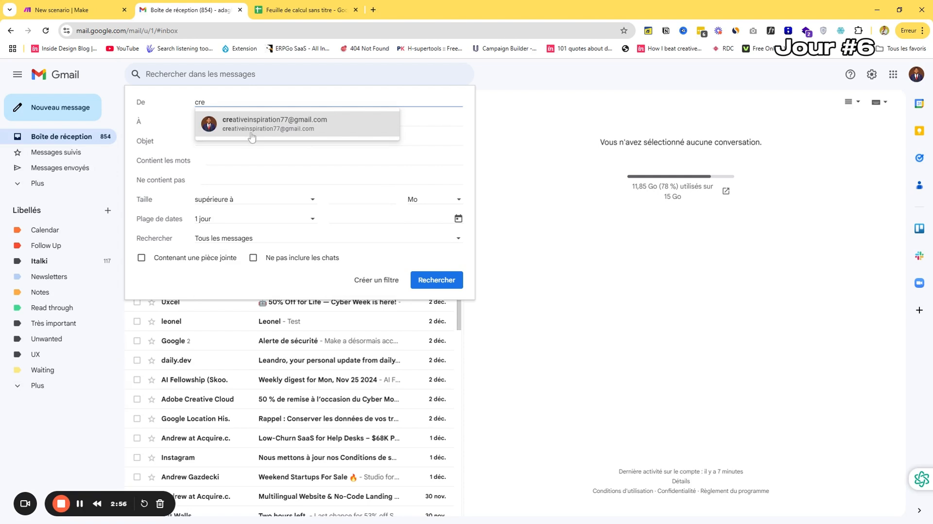
pyautogui.click(252, 131)
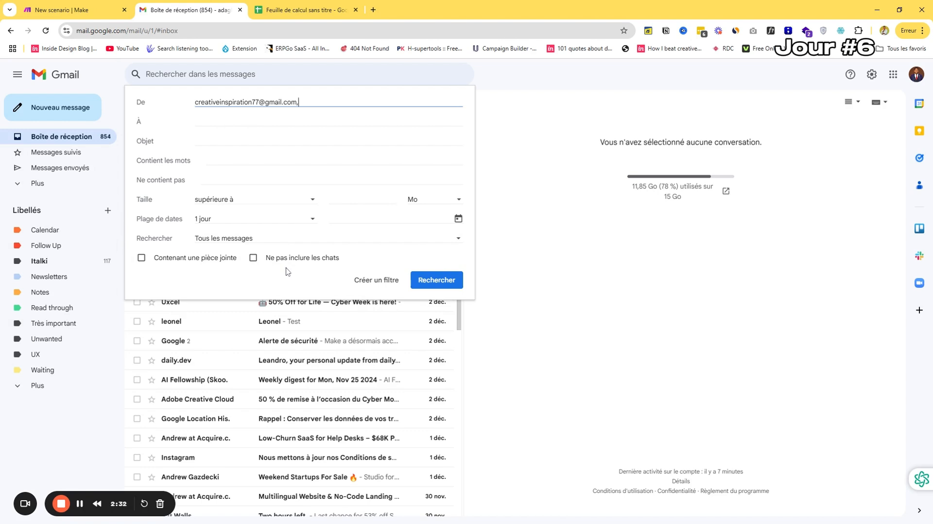
# Create a filter from the sender criterion that applies the "Très important" label
pyautogui.click(370, 288)
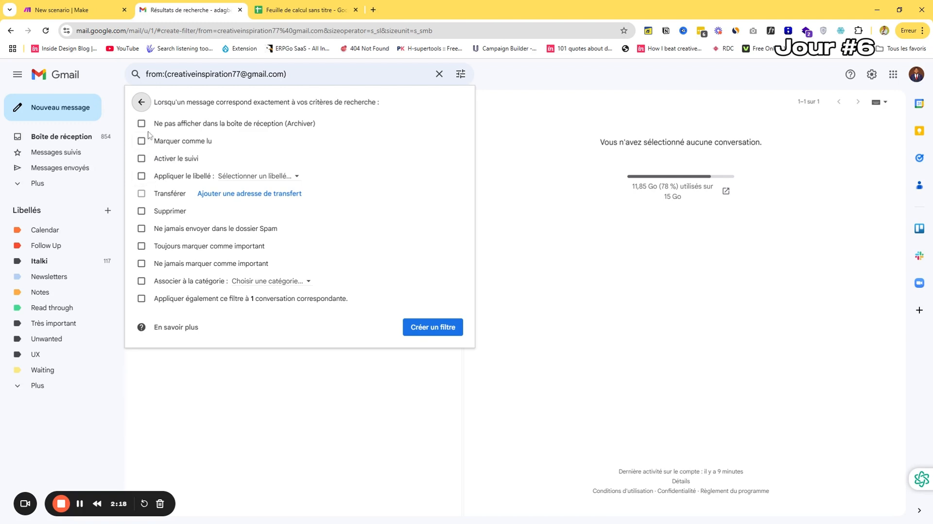
pyautogui.click(144, 178)
pyautogui.click(260, 180)
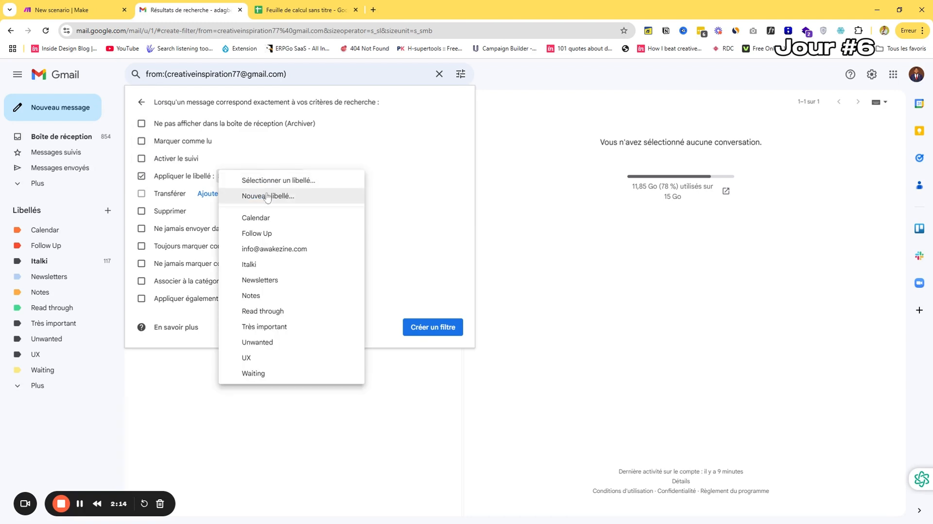
pyautogui.click(285, 327)
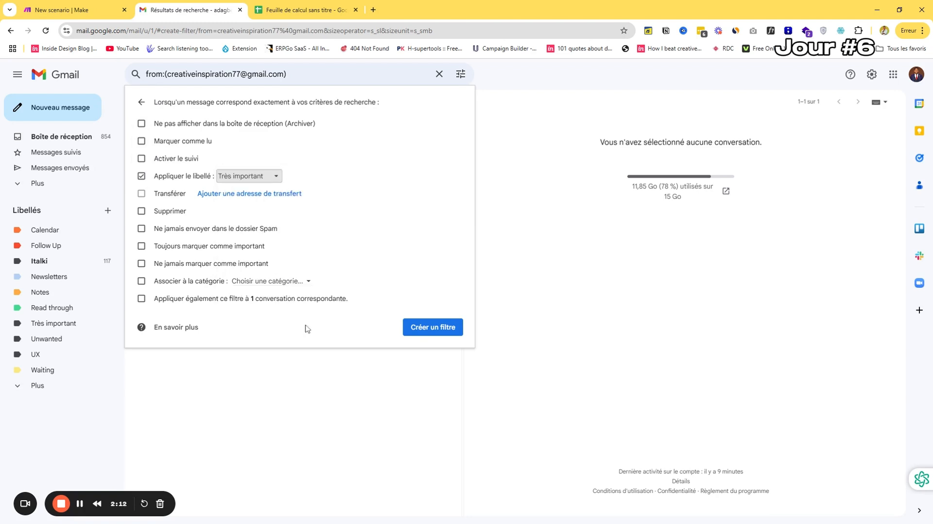
pyautogui.click(421, 330)
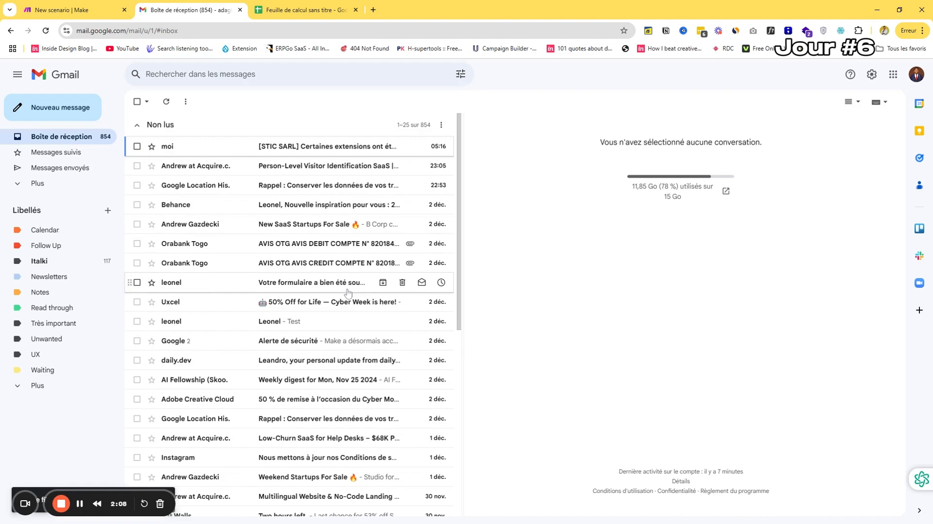
# Switch to the blank Google Sheets spreadsheet and enter the header "Nom et prénom" in cell A1
pyautogui.click(310, 9)
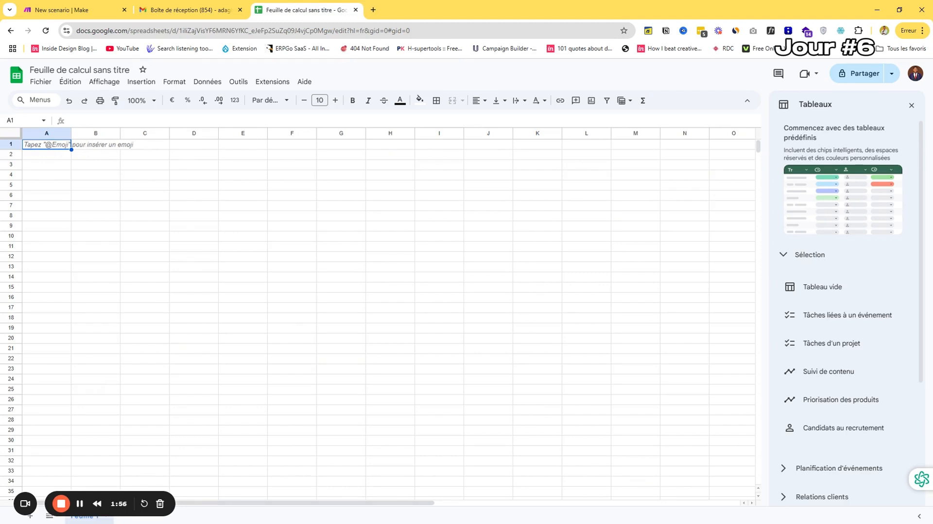
pyautogui.write('Nom e')
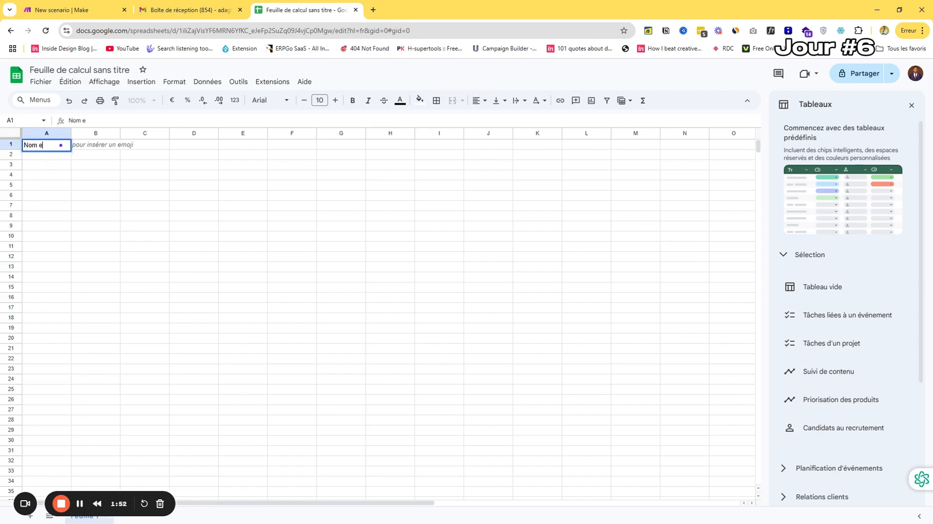
pyautogui.write('t prénom')
pyautogui.press('Tab')
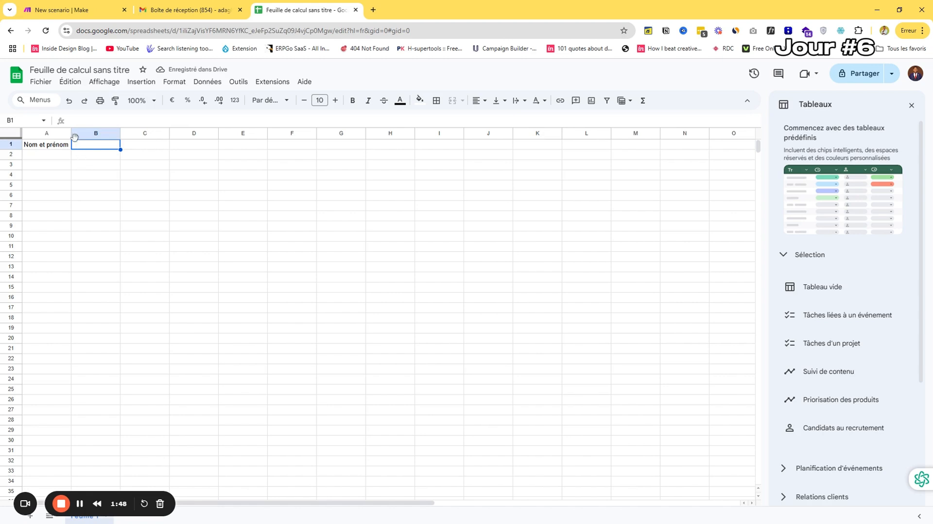
# Widen column B to about three times its width and enter the header "Email" in cell B1
pyautogui.moveTo(121, 133); pyautogui.dragTo(217, 132)
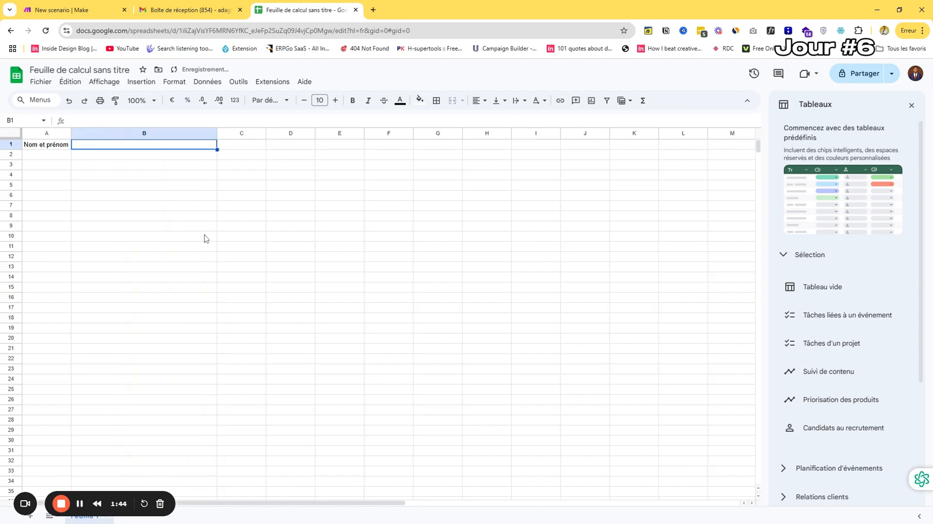
pyautogui.write('ema')
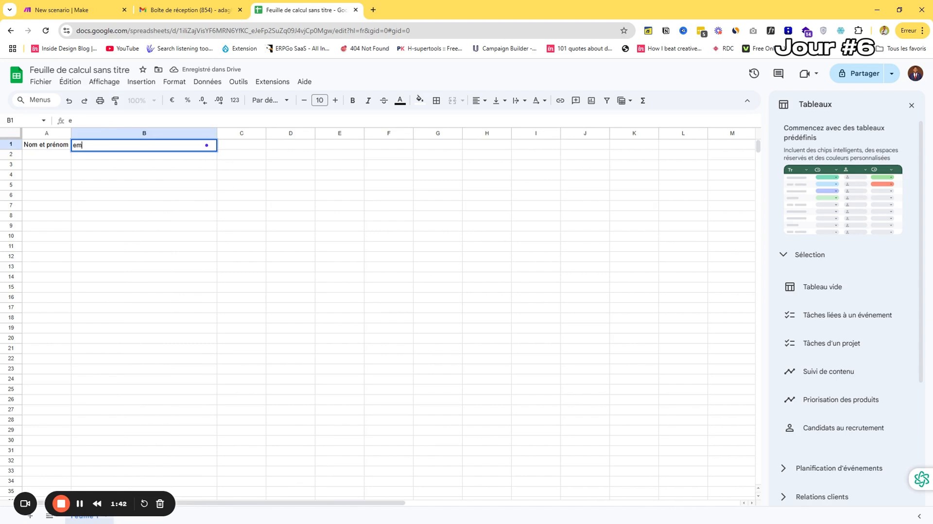
pyautogui.press('BackSpace')
pyautogui.press('BackSpace')
pyautogui.press('BackSpace')
pyautogui.write('Email')
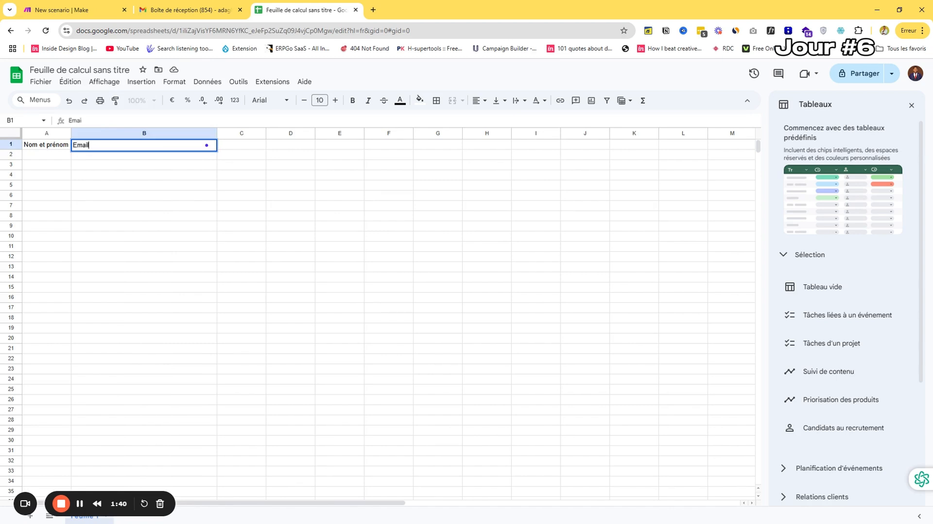
pyautogui.press('Tab')
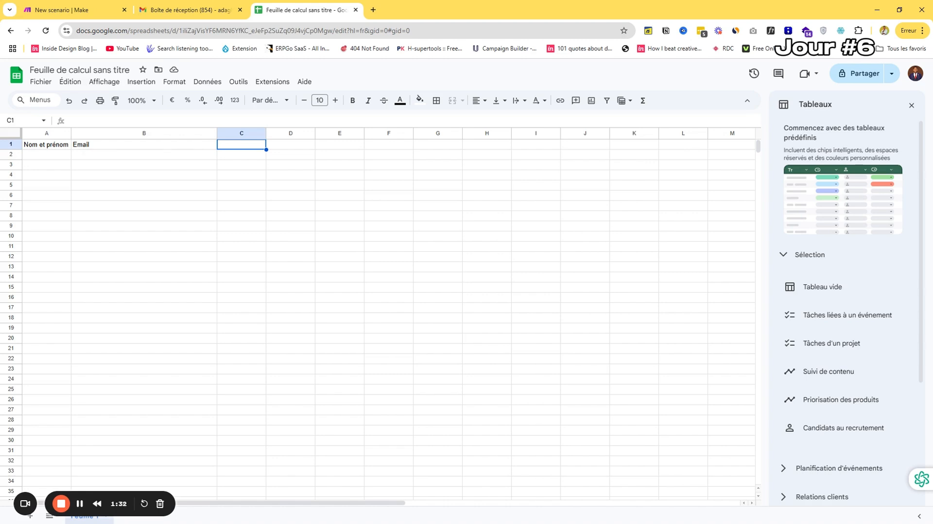
# Enter the headers "Date de reponse" in cell C1 and "Contenu de la reponse" in cell D1
pyautogui.write('Dar')
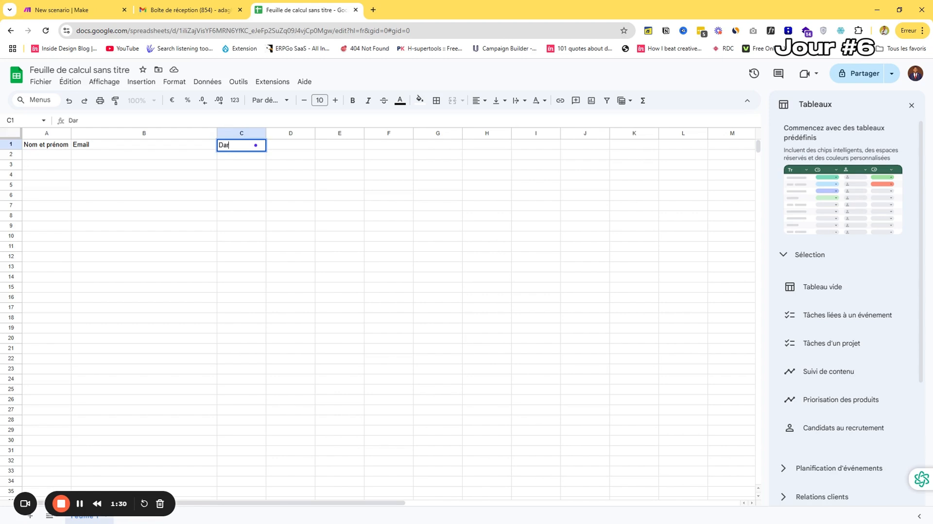
pyautogui.write('te de reponse')
pyautogui.press('Tab')
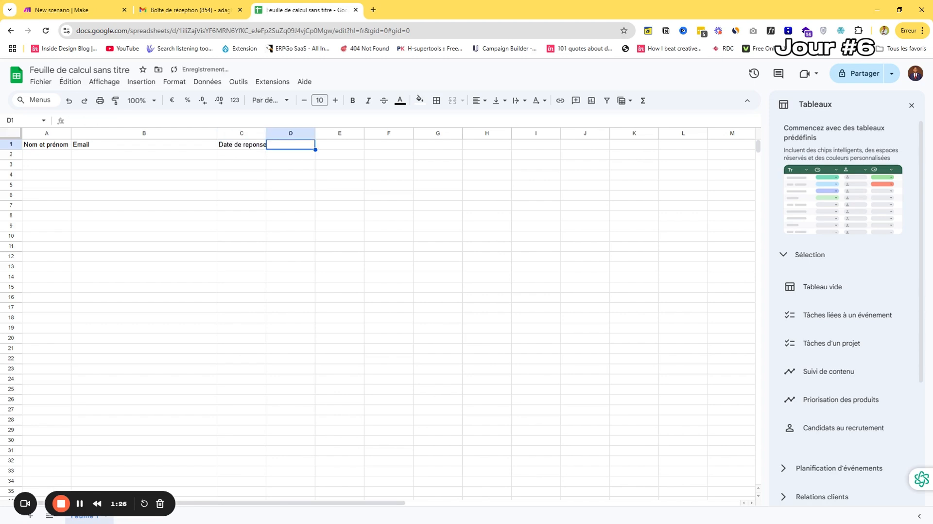
pyautogui.write('Conp')
pyautogui.write('enu de son')
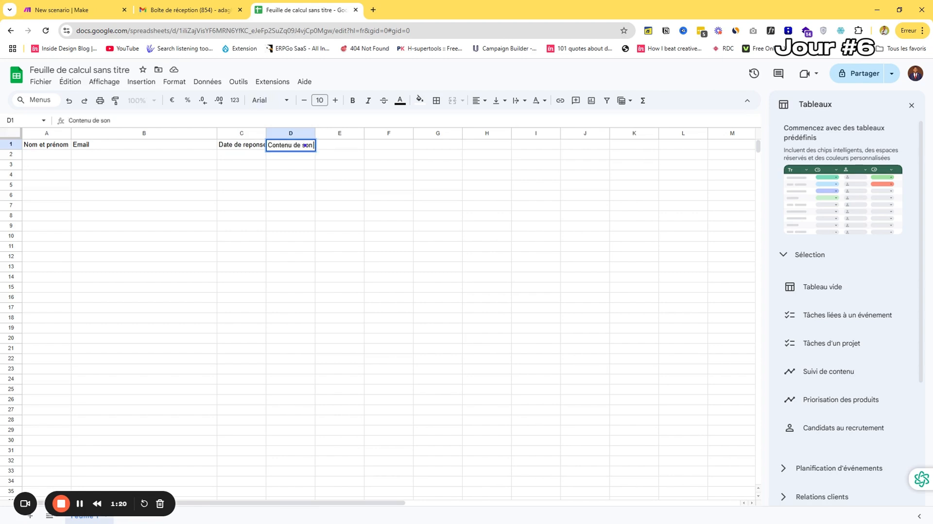
pyautogui.press('BackSpace')
pyautogui.press('BackSpace')
pyautogui.press('BackSpace')
pyautogui.write('la reponse')
pyautogui.press('Return')
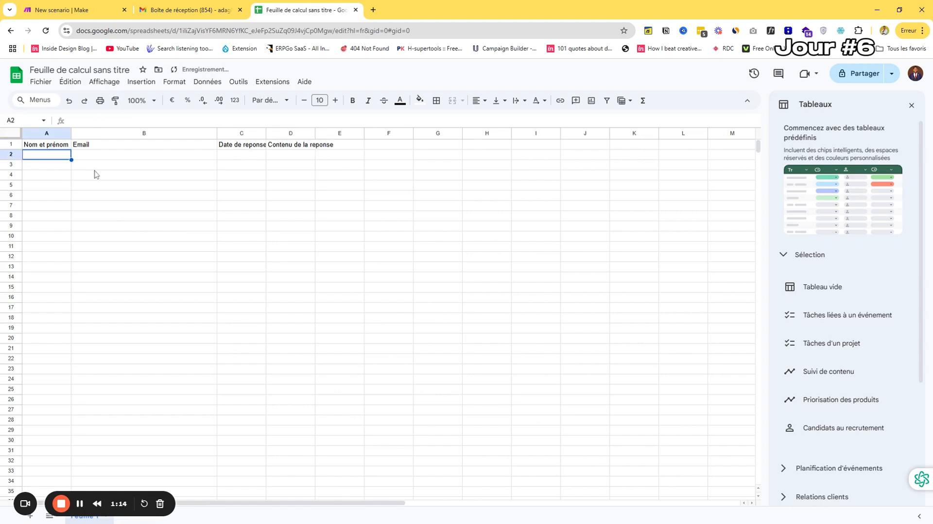
# Rename the spreadsheet as "Reponse des mails très importants", hiding the writing-assistant popup until the next visit
pyautogui.click(78, 69)
pyautogui.write('Reponse des mails très imp')
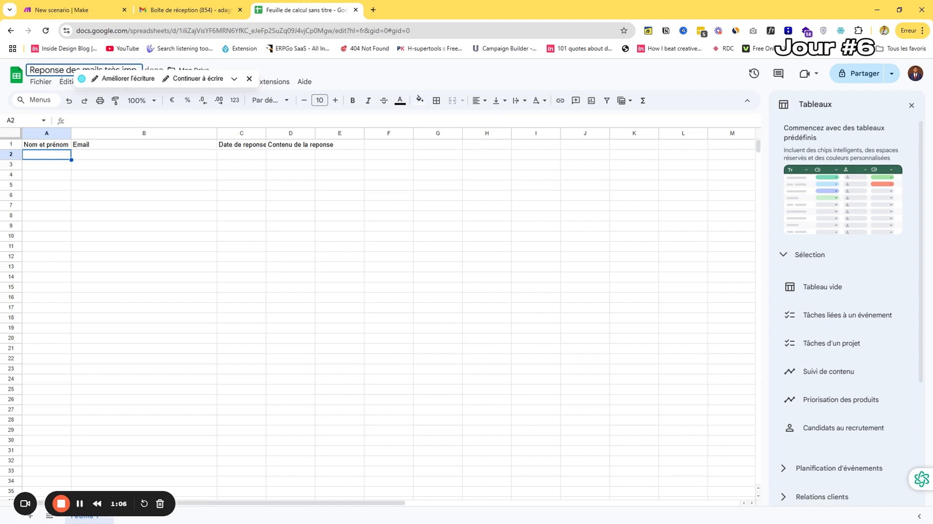
pyautogui.write('ratn')
pyautogui.click(249, 79)
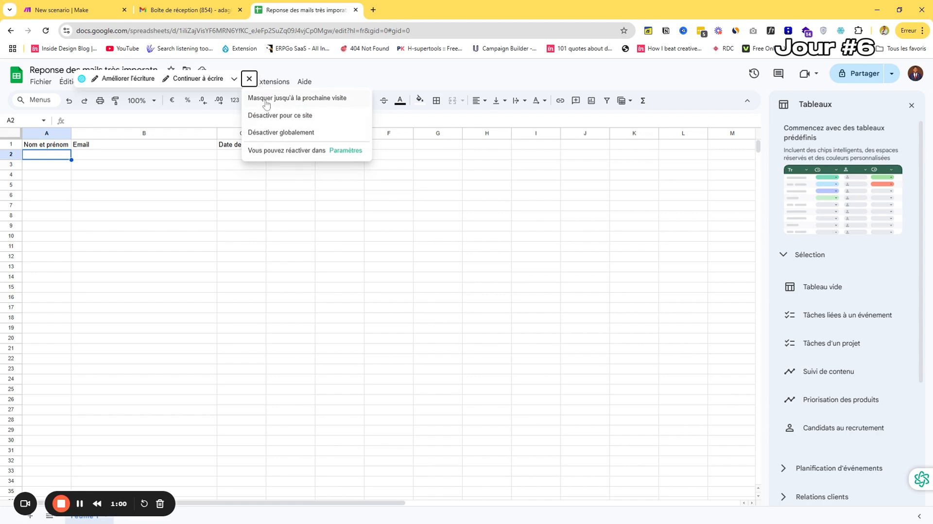
pyautogui.click(260, 100)
pyautogui.click(154, 70)
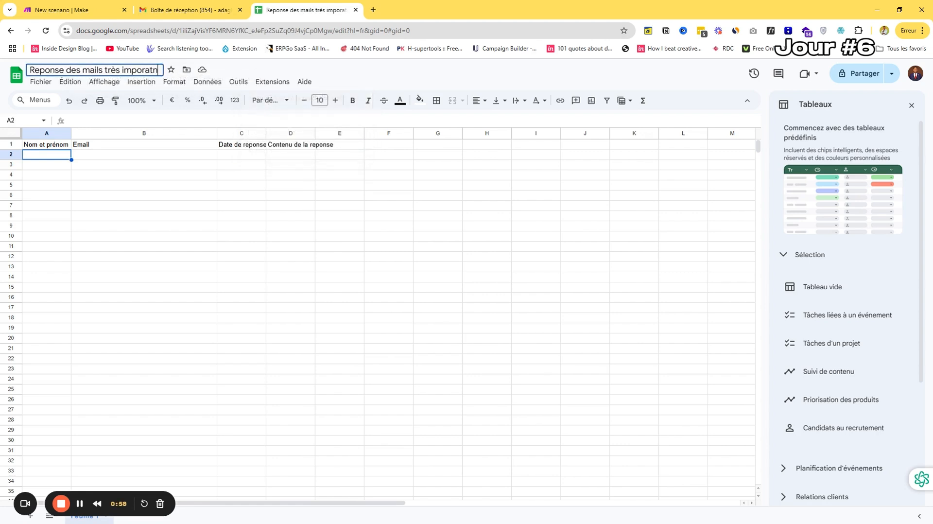
pyautogui.press('BackSpace')
pyautogui.press('BackSpace')
pyautogui.press('BackSpace')
pyautogui.write('tants')
pyautogui.press('Return')
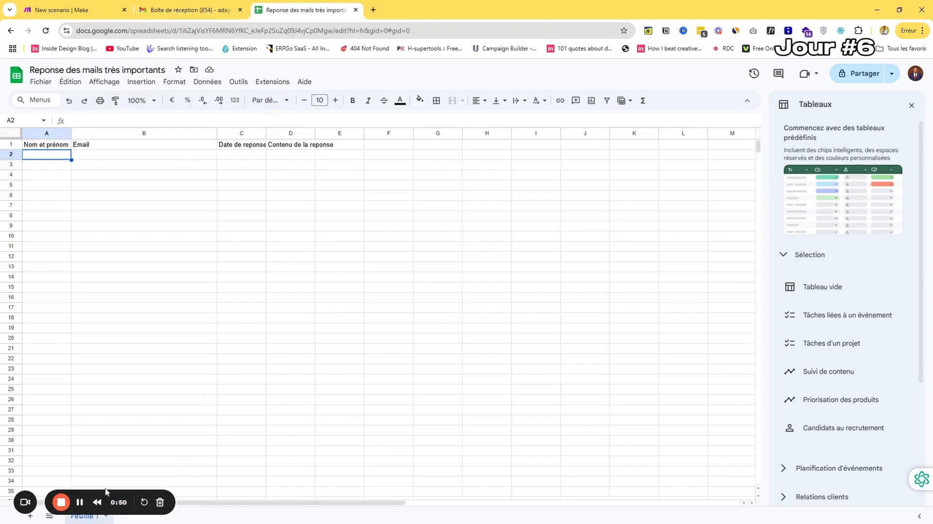
# Rename the spreadsheet's only sheet as "Reponses"
pyautogui.doubleClick(88, 516)
pyautogui.write('Reponses')
pyautogui.press('Return')
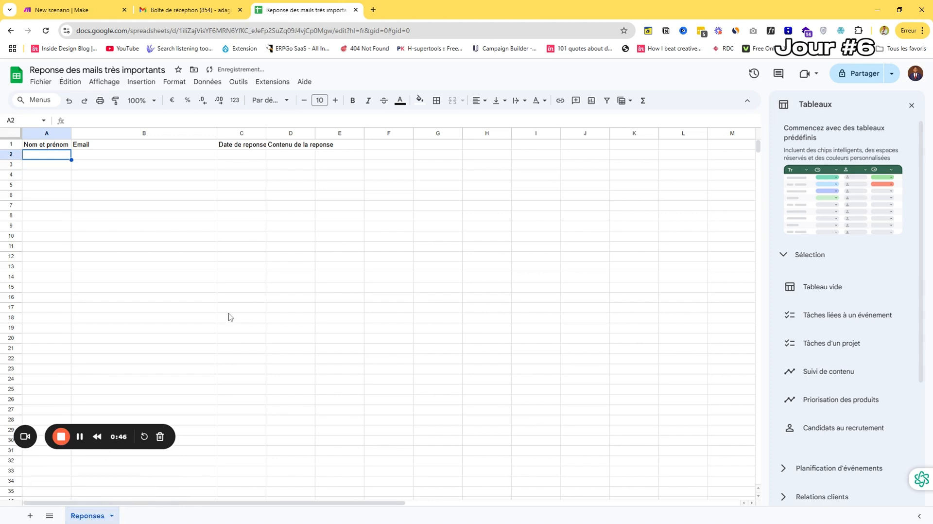
pyautogui.click(78, 10)
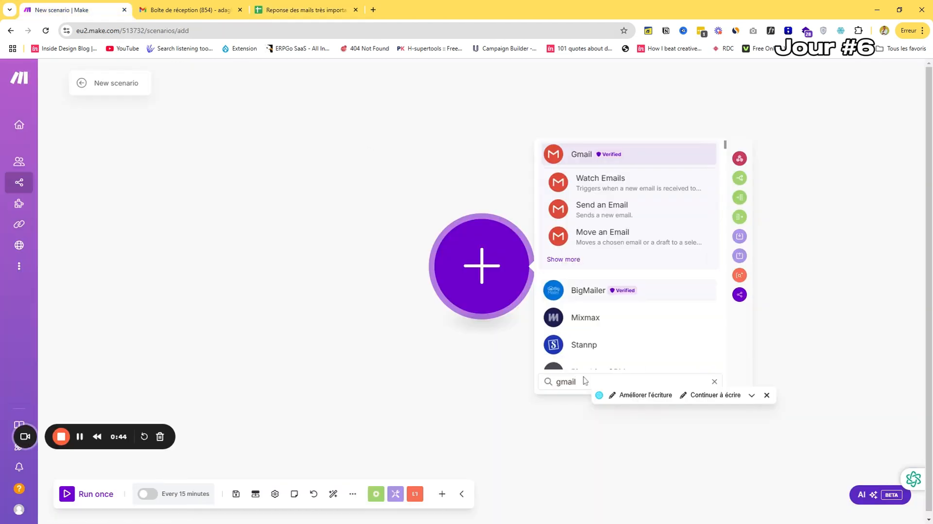
pyautogui.doubleClick(565, 382)
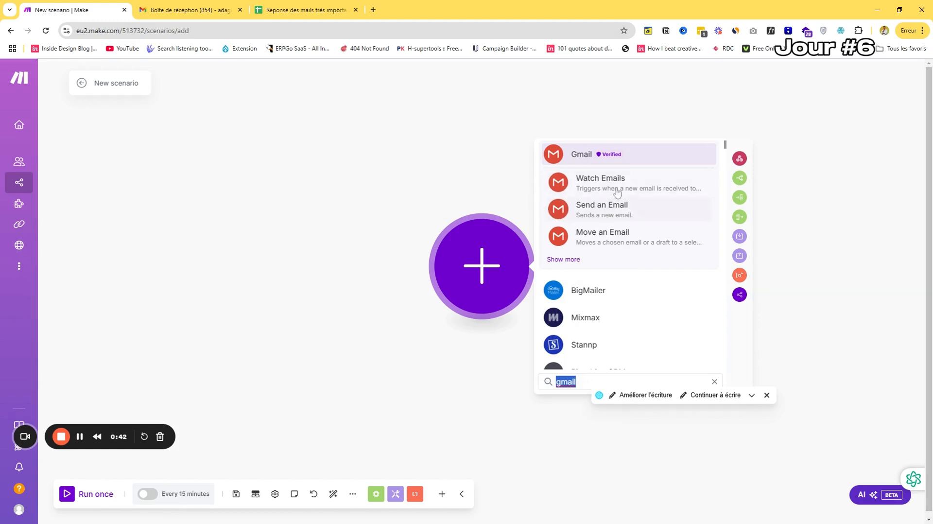
pyautogui.click(572, 262)
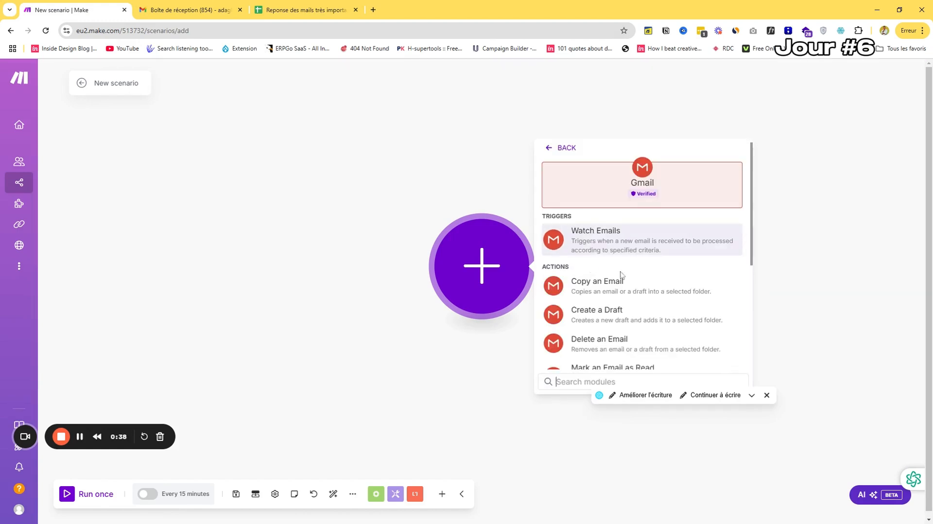
pyautogui.scroll(-4, 643, 287)
pyautogui.scroll(-1, 643, 287)
pyautogui.scroll(5, 643, 287)
pyautogui.click(644, 254)
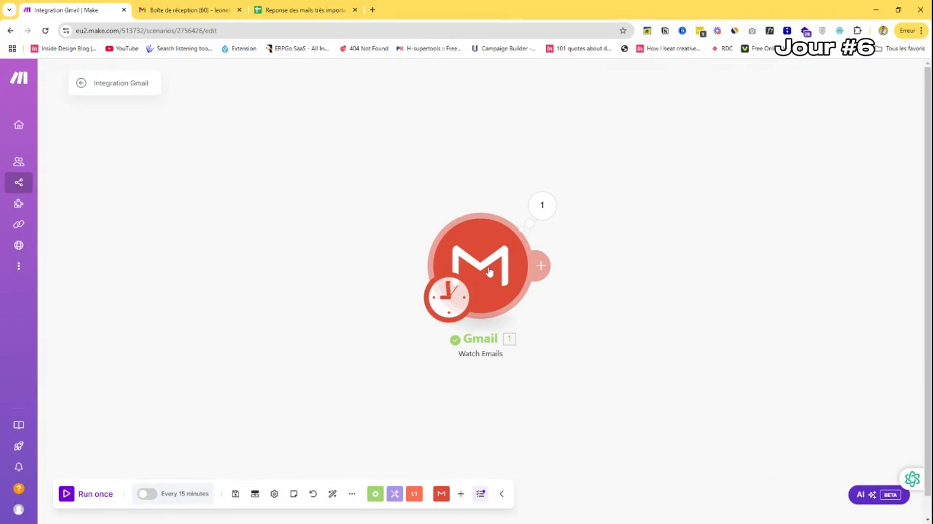
# Review the Criteria options in the Gmail module's settings and confirm them with "All emails" selected
pyautogui.rightClick(489, 272)
pyautogui.click(514, 287)
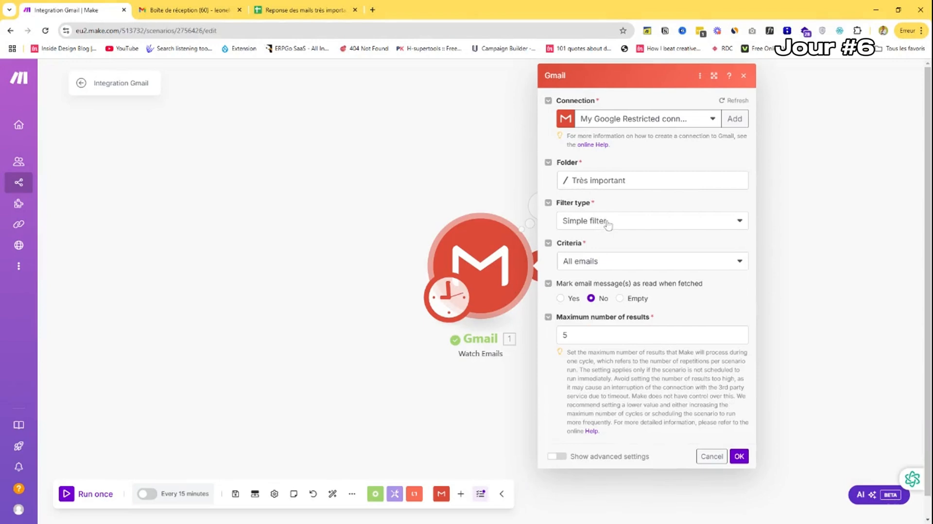
pyautogui.click(587, 262)
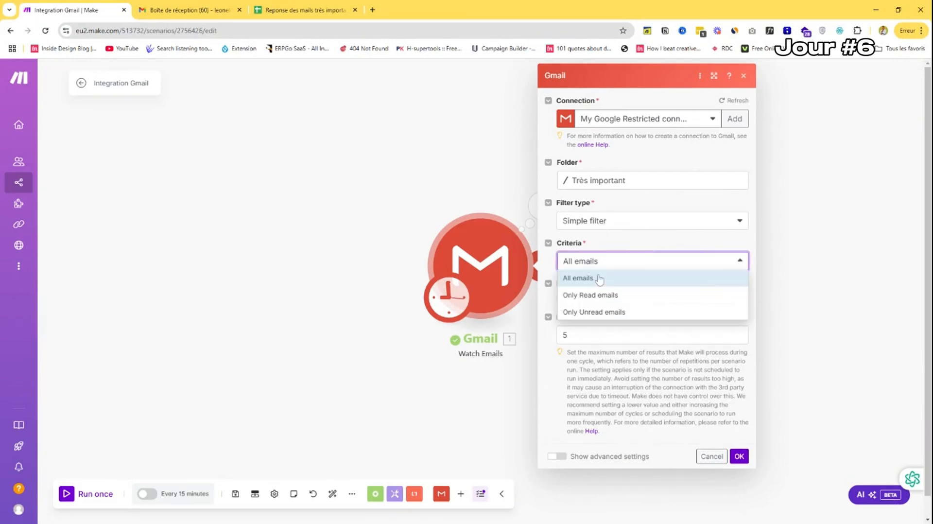
pyautogui.click(591, 266)
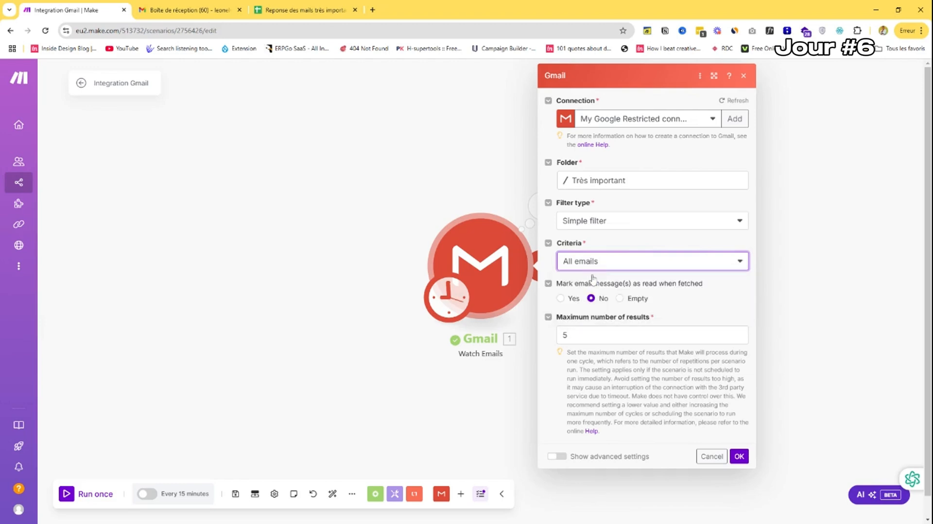
pyautogui.click(592, 268)
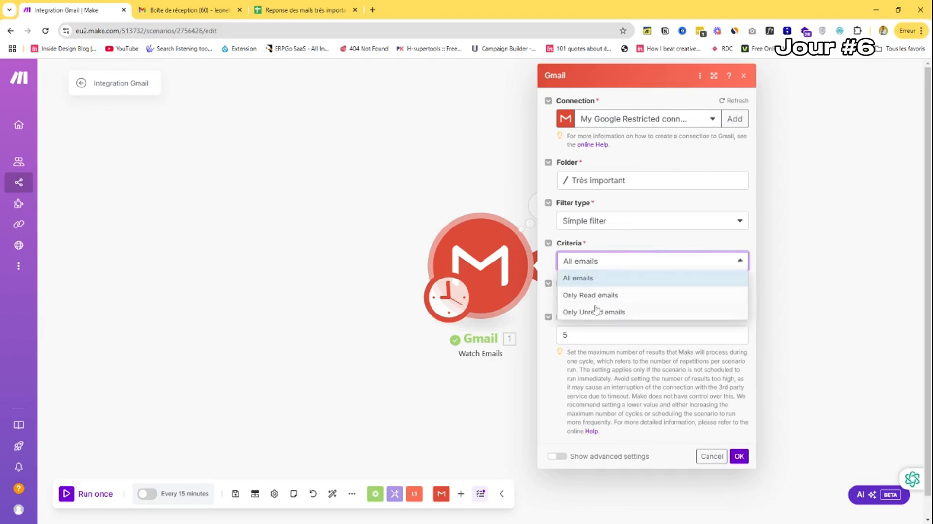
pyautogui.click(589, 267)
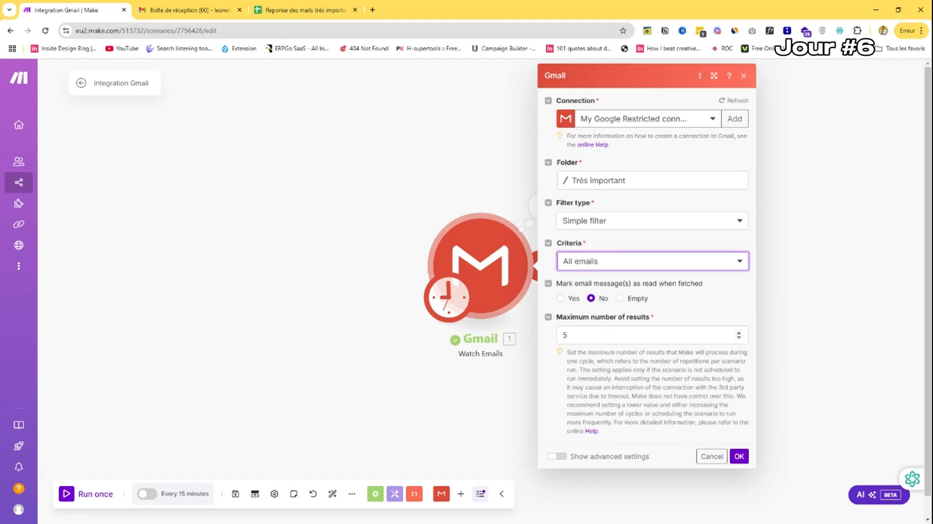
pyautogui.click(738, 456)
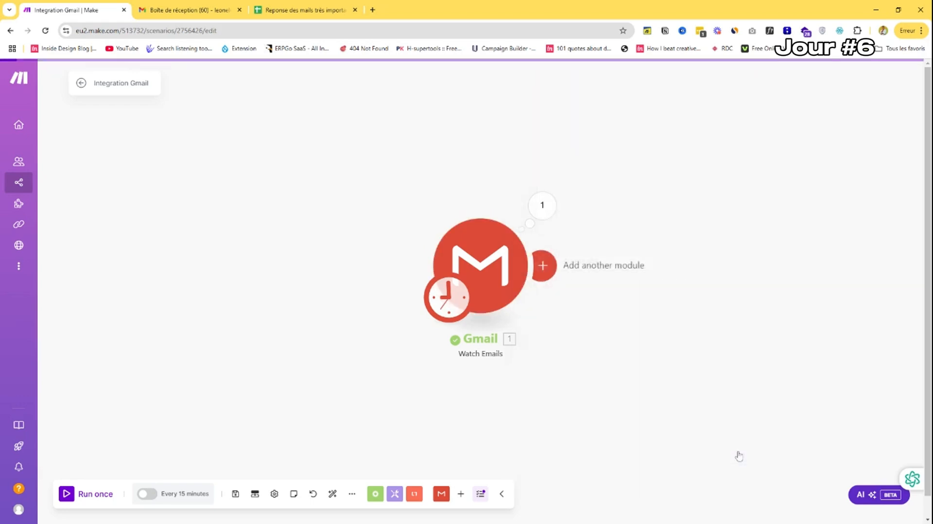
# Reopen the Gmail module's settings, check the Criteria options and show the advanced settings
pyautogui.rightClick(500, 266)
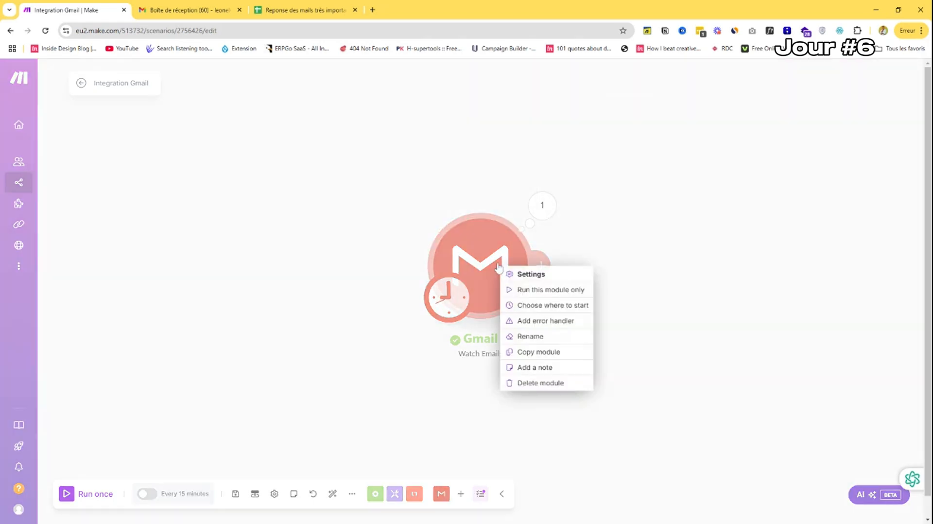
pyautogui.click(531, 274)
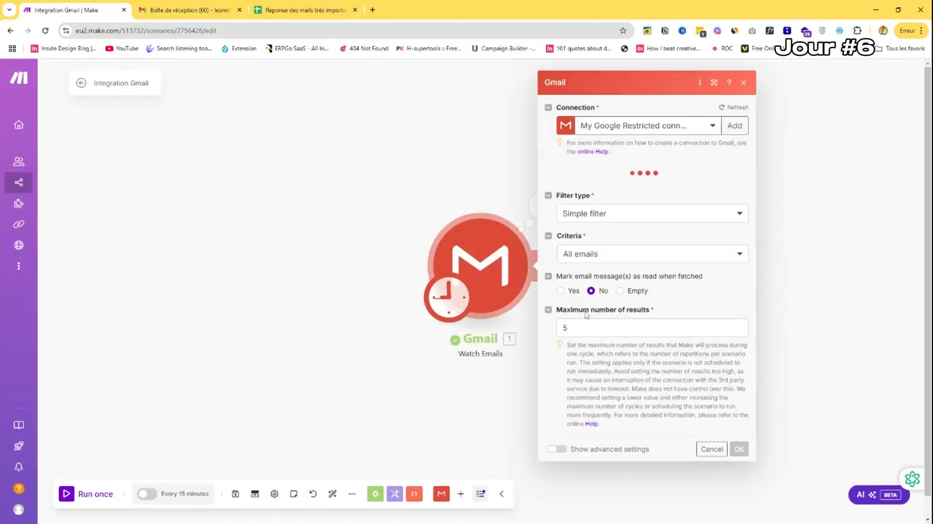
pyautogui.click(597, 253)
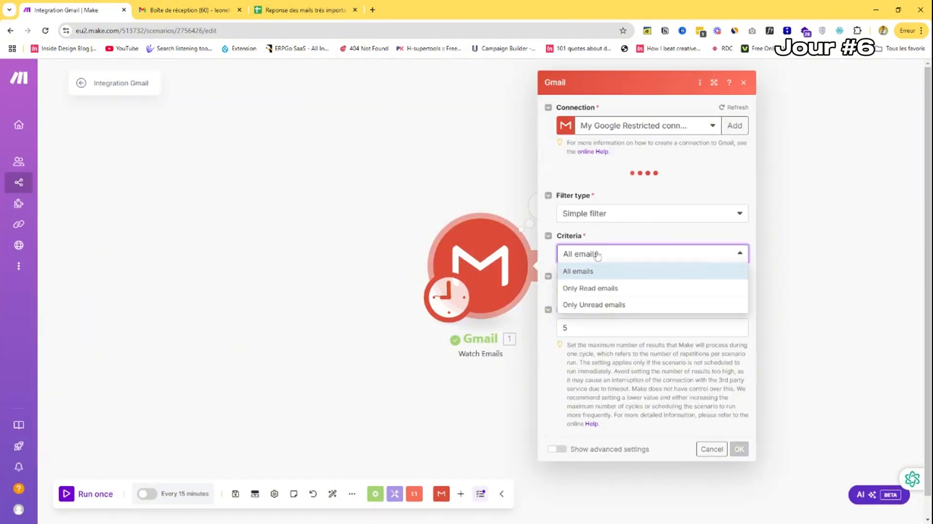
pyautogui.click(598, 256)
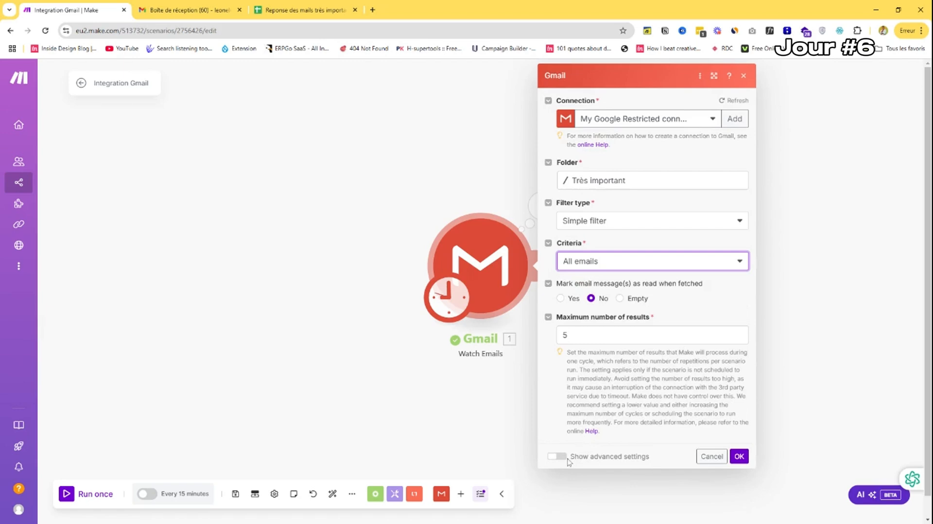
pyautogui.click(557, 456)
pyautogui.scroll(-3, 561, 458)
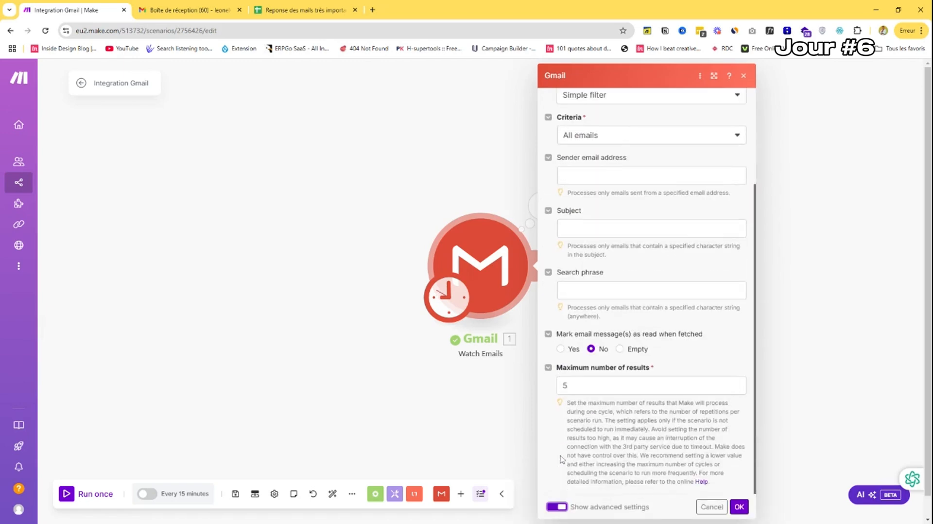
pyautogui.scroll(2, 561, 458)
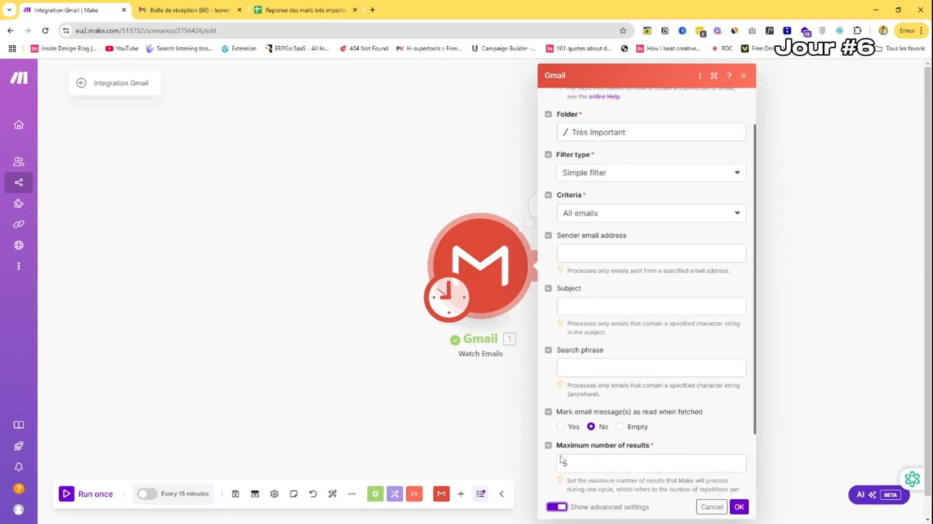
# Review the optional sender, subject and search phrase filters, leave them empty, and save the Gmail module with the "All emails" criteria
pyautogui.click(607, 253)
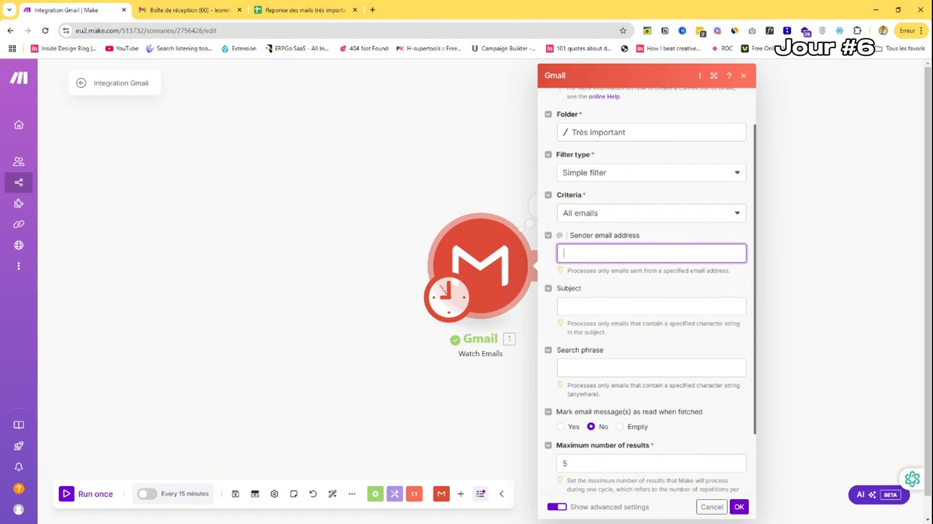
pyautogui.scroll(-2, 614, 358)
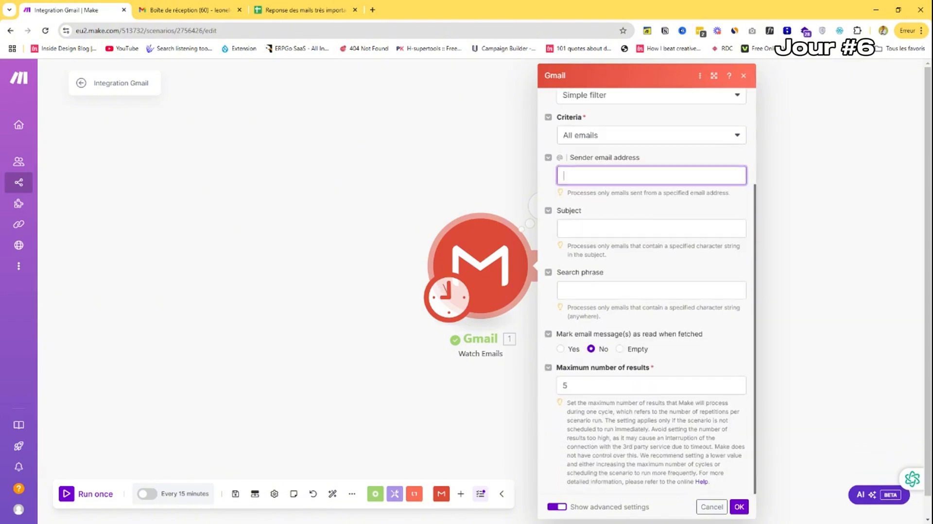
pyautogui.scroll(3, 646, 292)
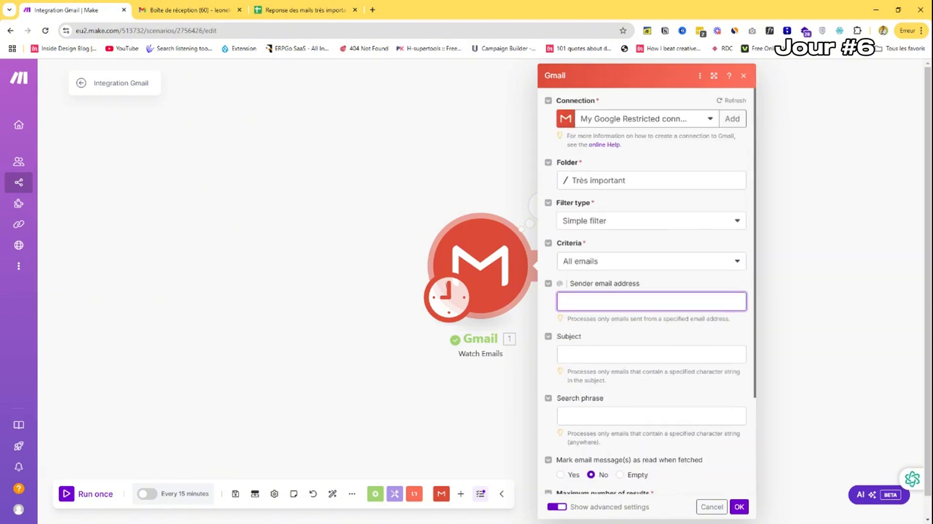
pyautogui.scroll(-3, 651, 291)
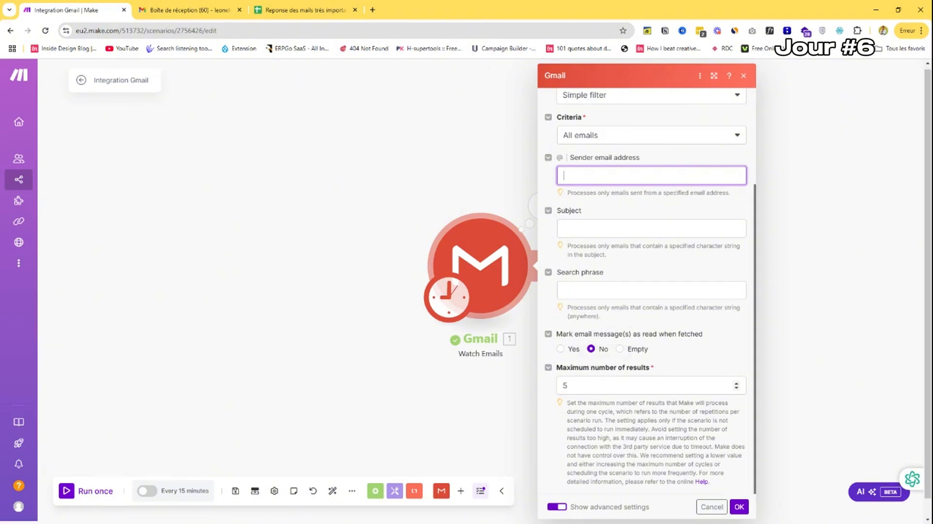
pyautogui.scroll(3, 597, 358)
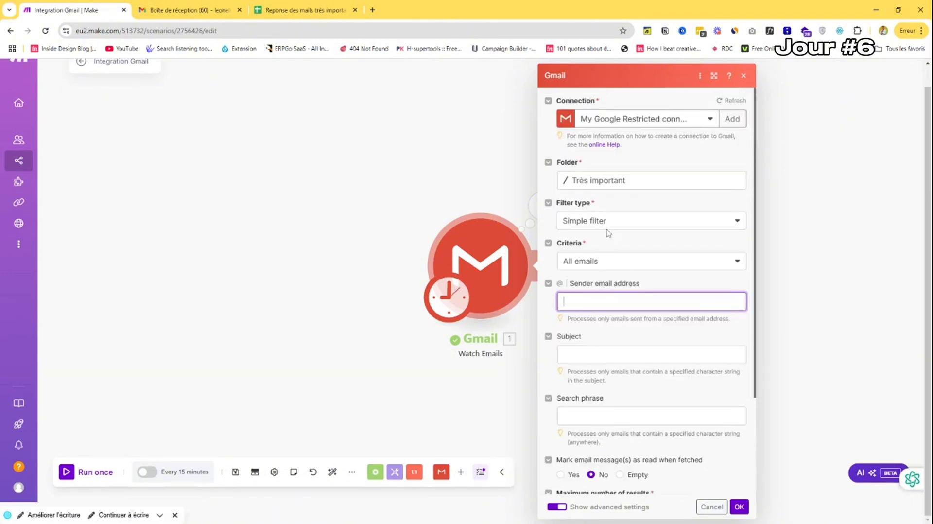
pyautogui.click(616, 263)
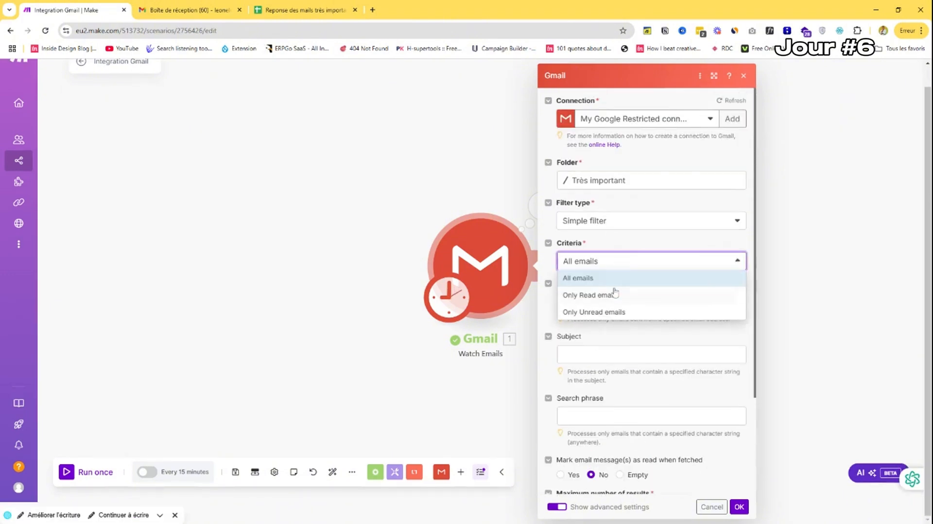
pyautogui.click(735, 462)
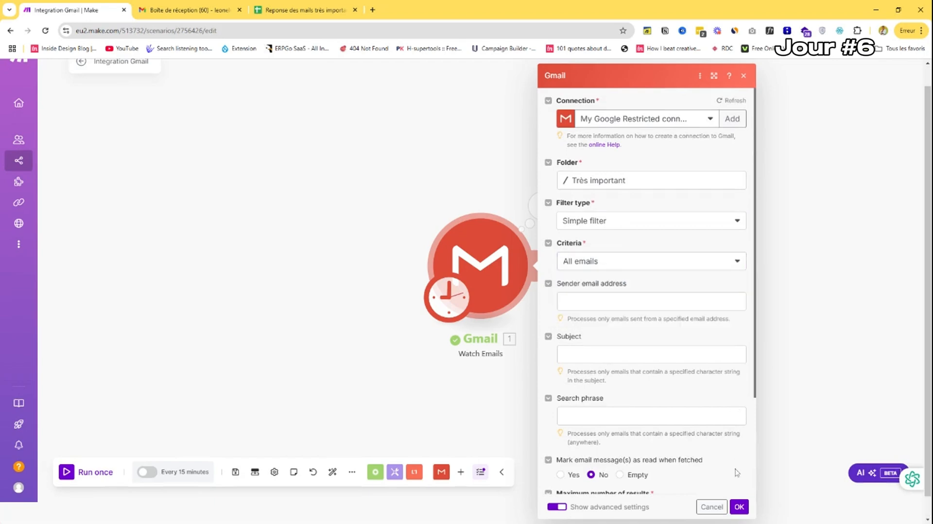
pyautogui.click(739, 506)
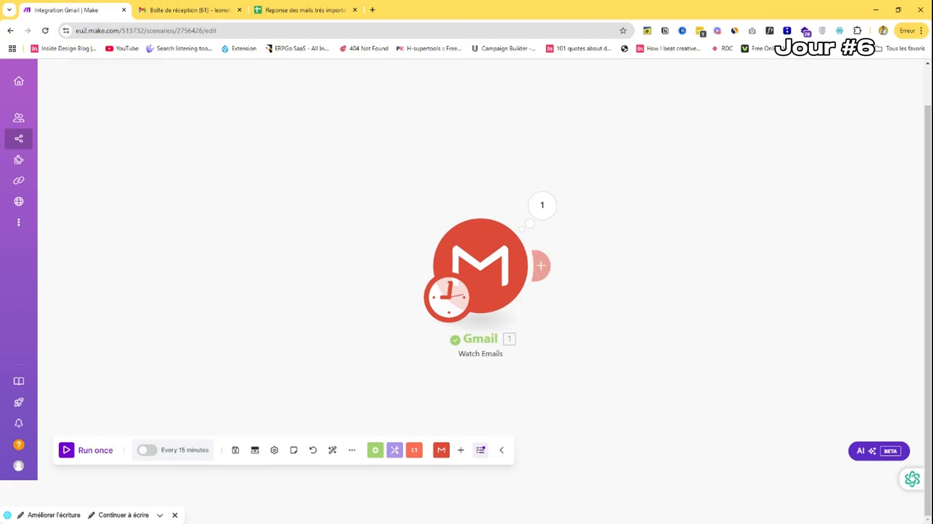
# Run only the Gmail module and check the date of the email in its output bundle
pyautogui.rightClick(490, 305)
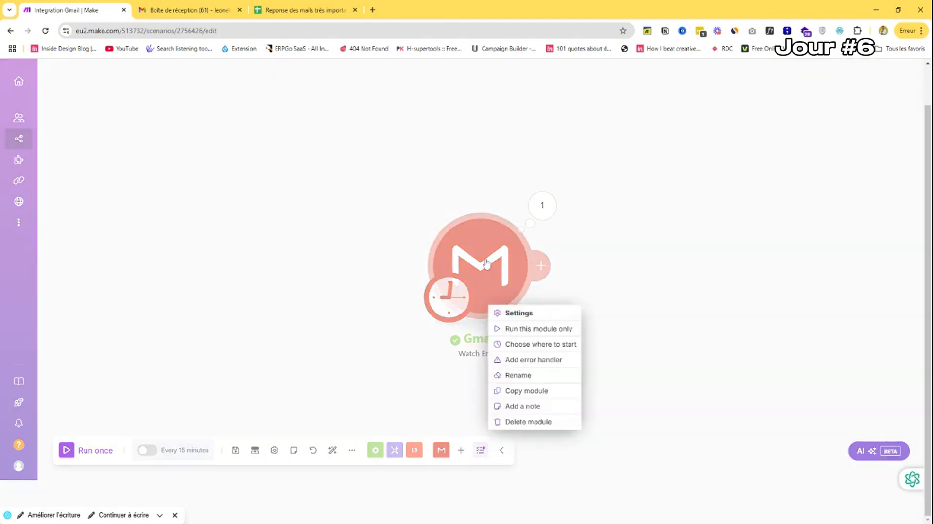
pyautogui.click(520, 333)
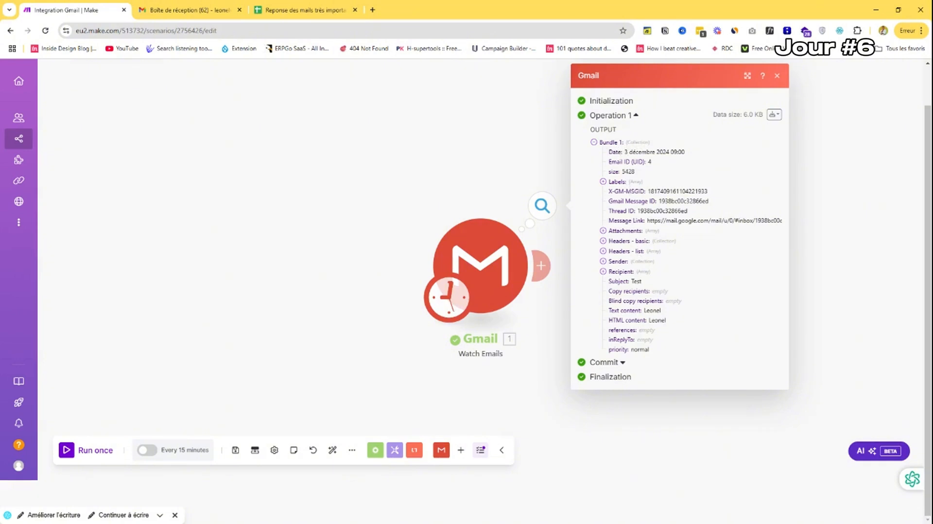
pyautogui.doubleClick(642, 152)
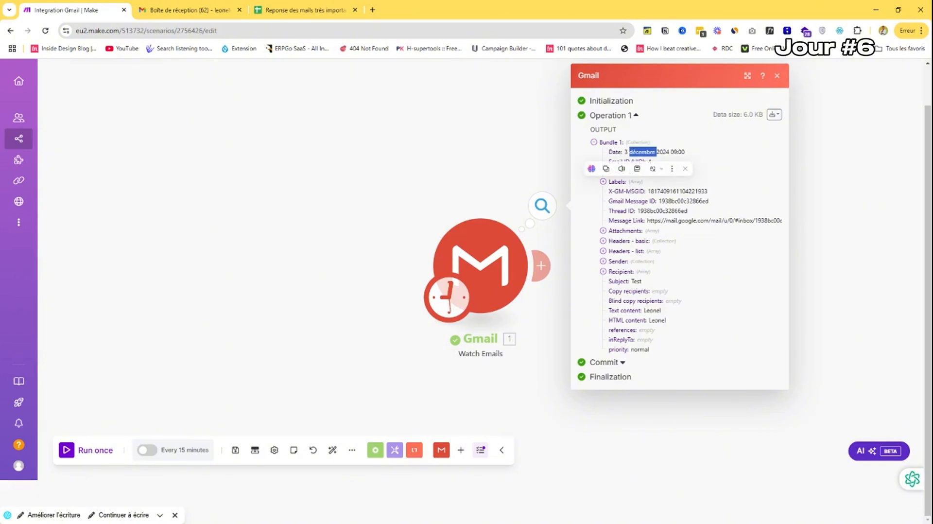
pyautogui.click(638, 144)
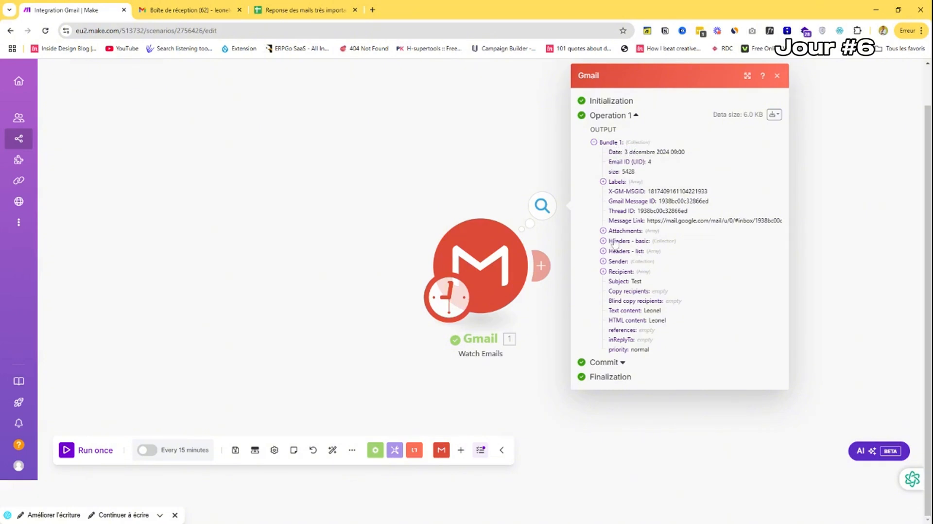
# Examine the recipient's details, the subject and the HTML content in the Gmail output bundle, and close the output
pyautogui.click(602, 272)
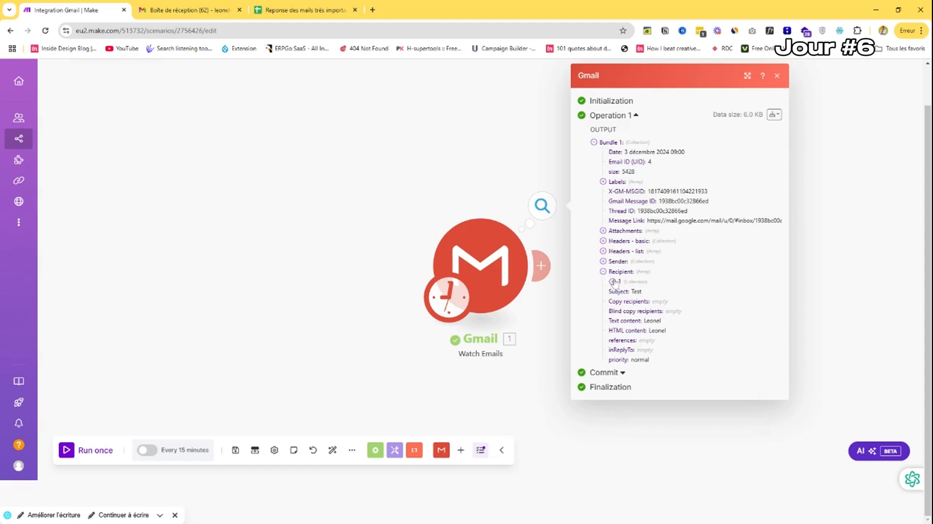
pyautogui.click(612, 282)
pyautogui.moveTo(666, 291); pyautogui.dragTo(716, 291)
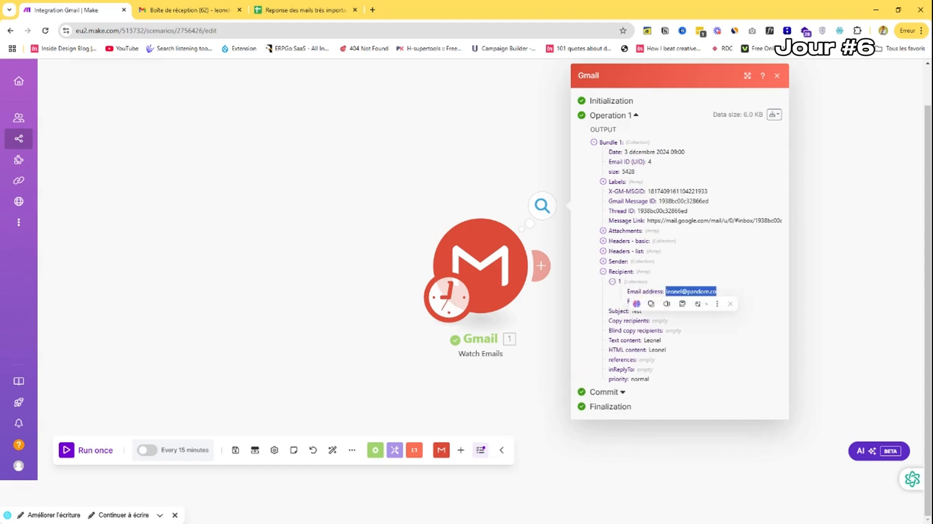
pyautogui.click(615, 290)
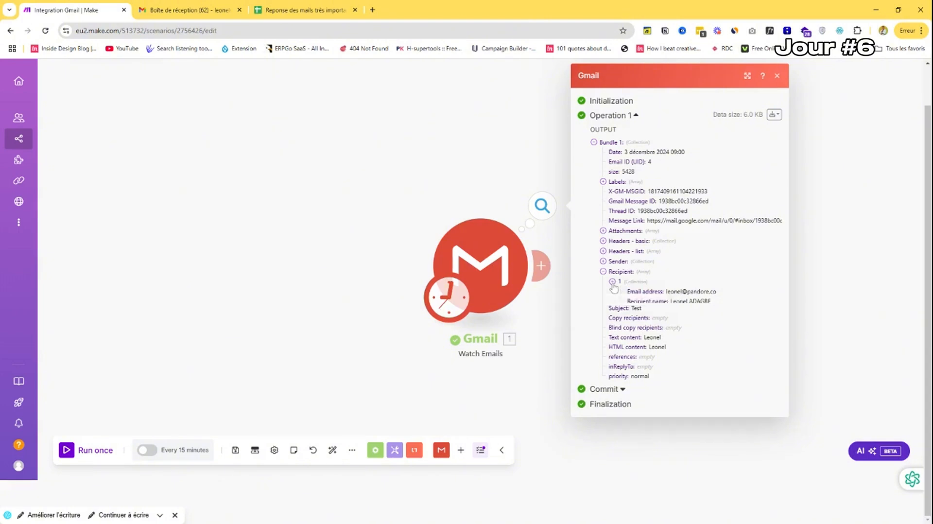
pyautogui.click(612, 281)
pyautogui.doubleClick(636, 291)
pyautogui.click(665, 327)
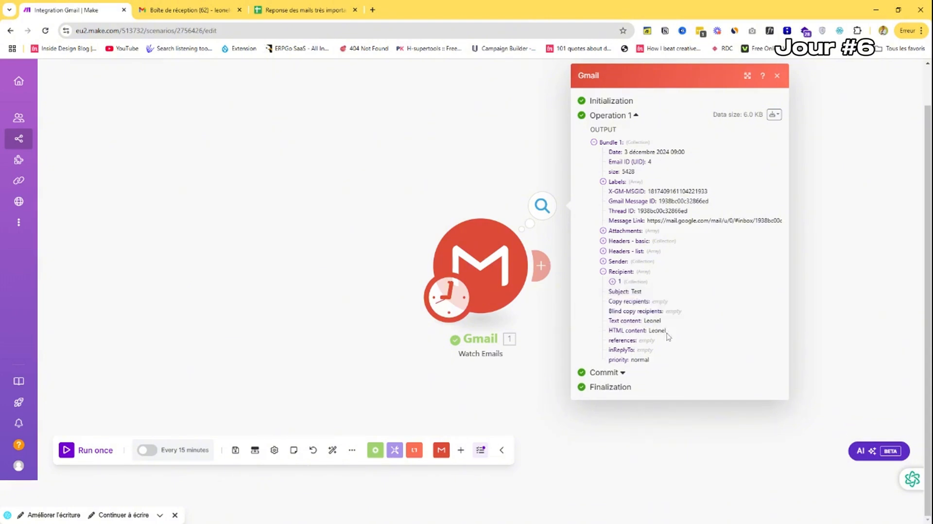
pyautogui.doubleClick(656, 330)
pyautogui.click(677, 330)
pyautogui.click(777, 76)
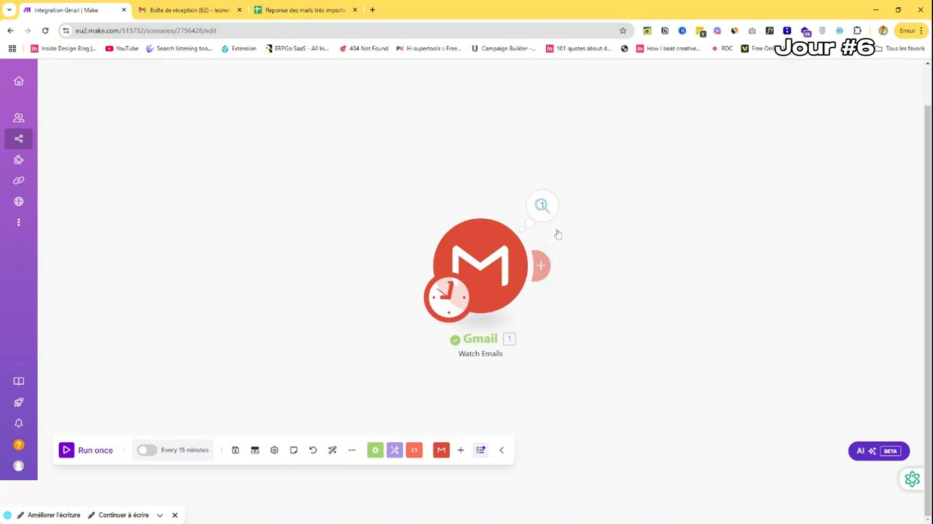
# Add a Google Sheets "Add a Row" module after the Gmail module, keeping the existing Google connection and the "Search by path" method
pyautogui.click(539, 265)
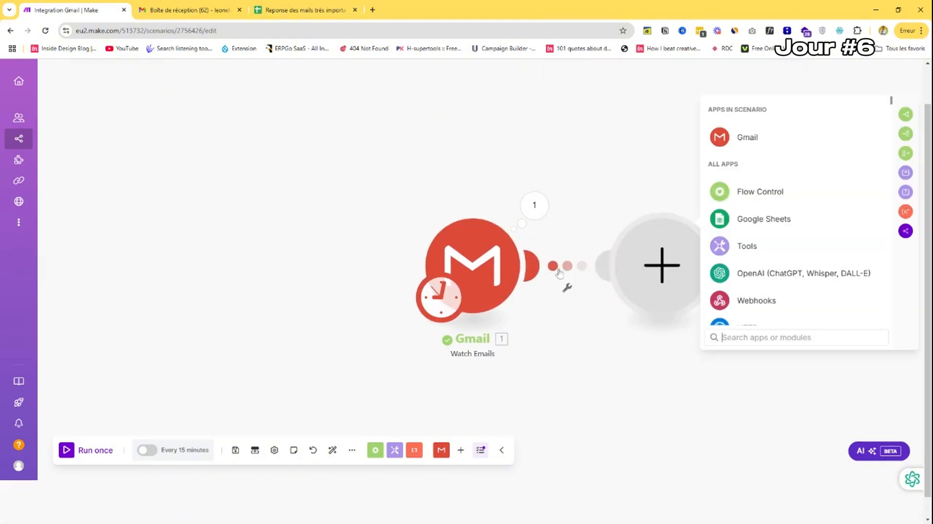
pyautogui.click(753, 225)
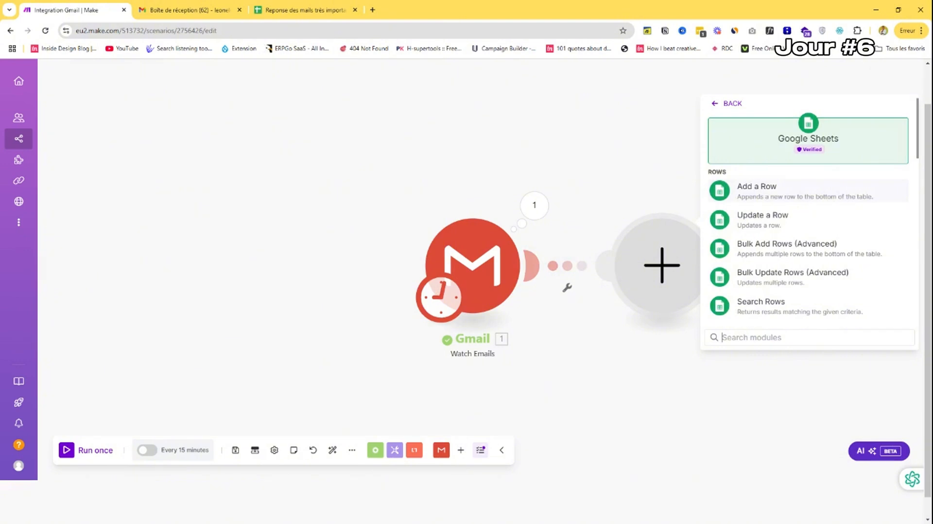
pyautogui.click(760, 197)
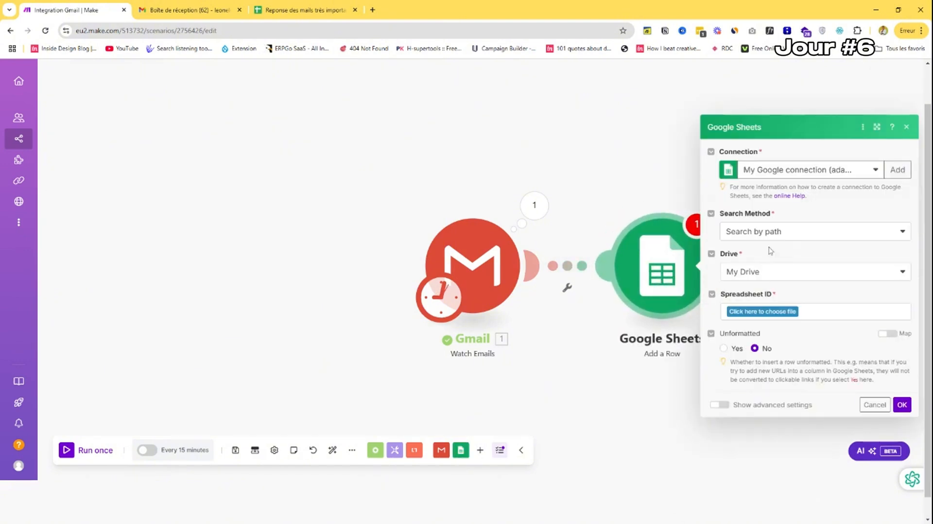
pyautogui.click(805, 171)
pyautogui.click(805, 171)
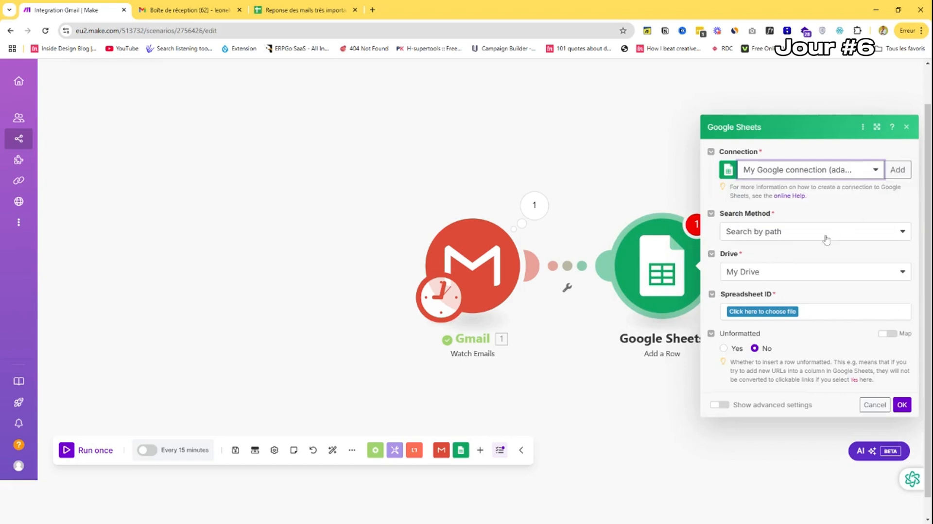
pyautogui.click(787, 236)
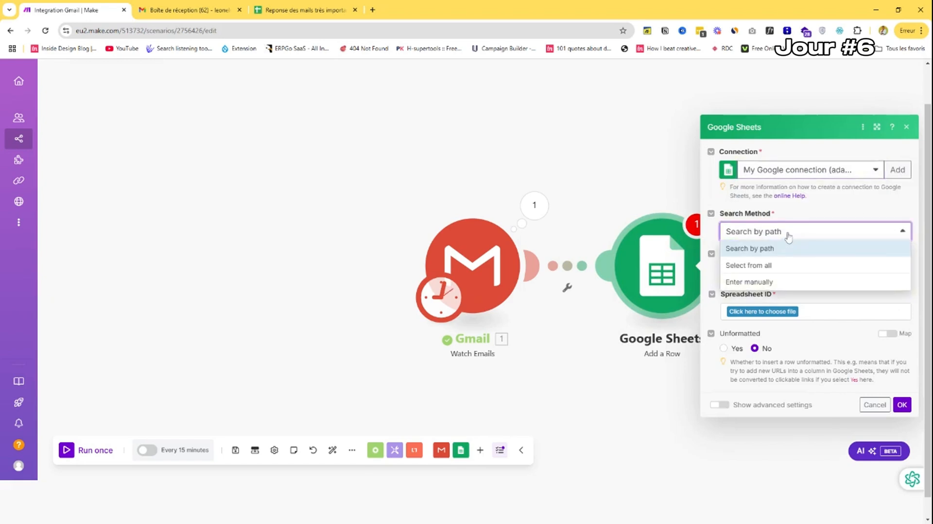
pyautogui.click(788, 240)
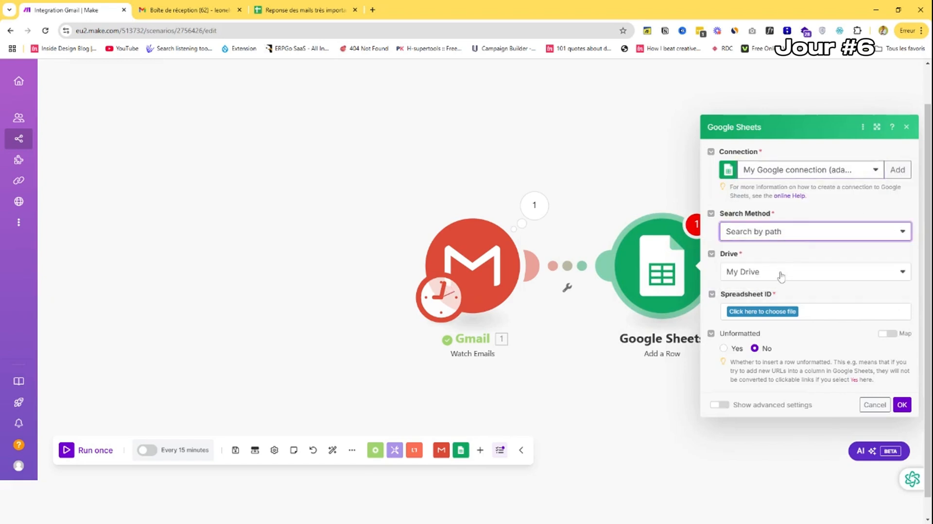
# Search My Drive for "repo", choose the "Reponse des mails très importants" spreadsheet and select its "Reponses" sheet
pyautogui.click(771, 311)
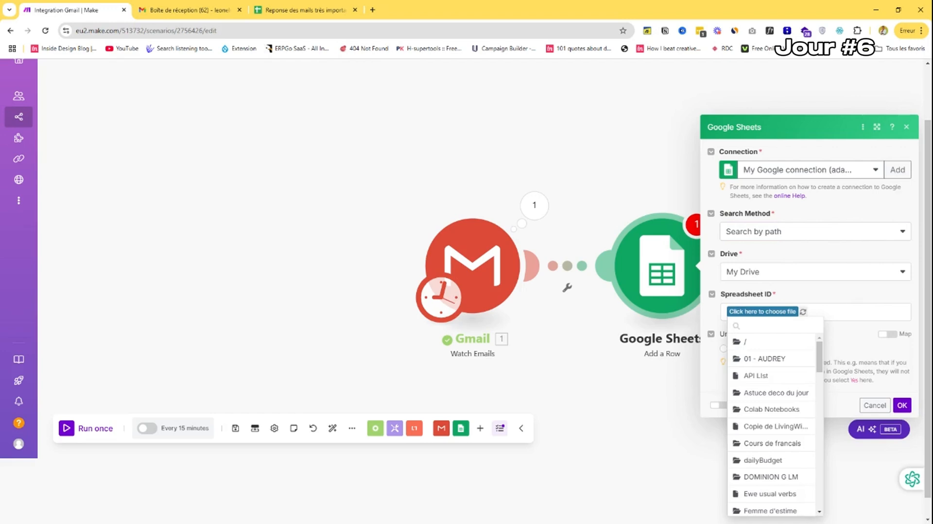
pyautogui.write('repo')
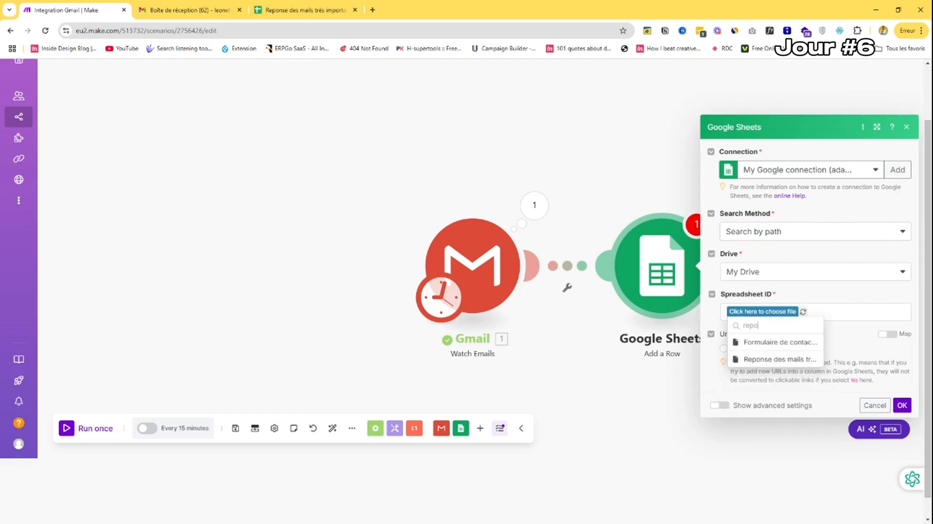
pyautogui.click(773, 359)
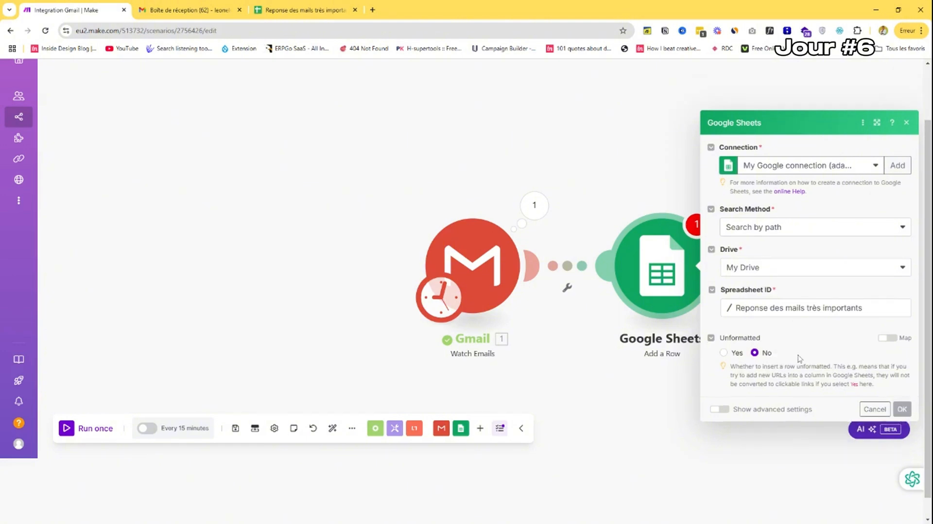
pyautogui.click(784, 339)
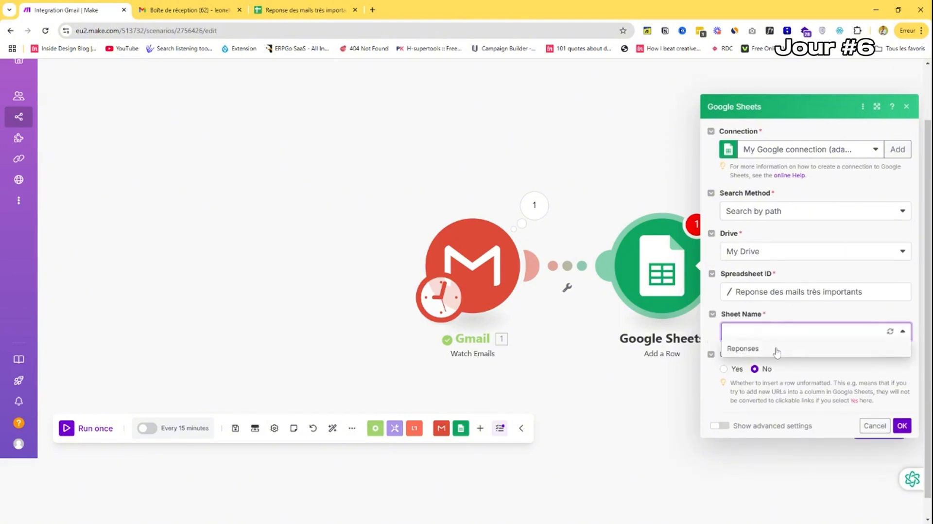
pyautogui.click(776, 353)
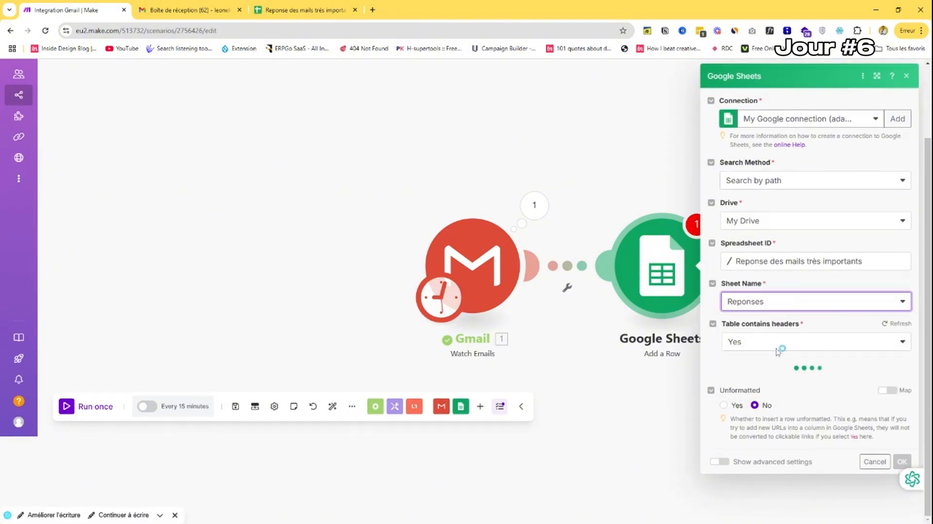
# Map Sender name to Nom et prénom, sender Email address to Email, Date to Date de reponse and HTML content to Contenu de la reponse
pyautogui.scroll(-4, 776, 331)
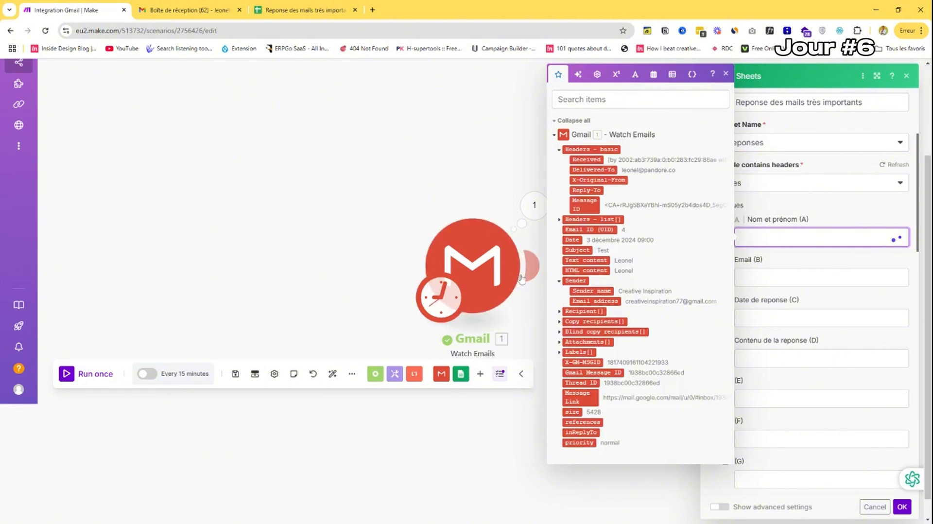
pyautogui.click(600, 291)
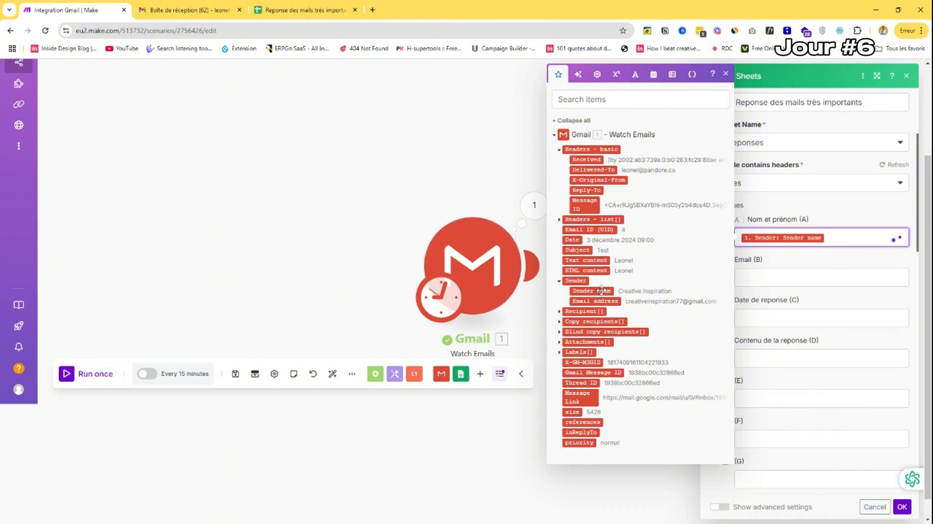
pyautogui.press('Tab')
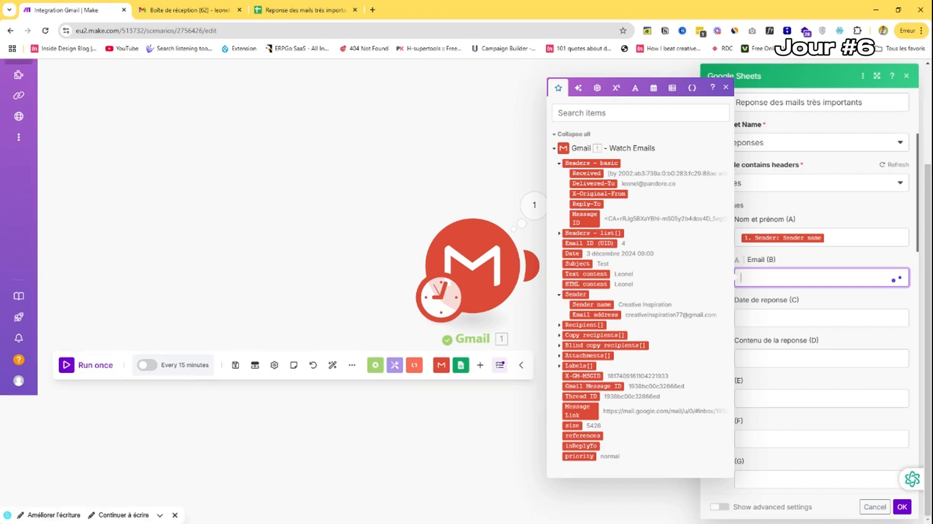
pyautogui.click(608, 314)
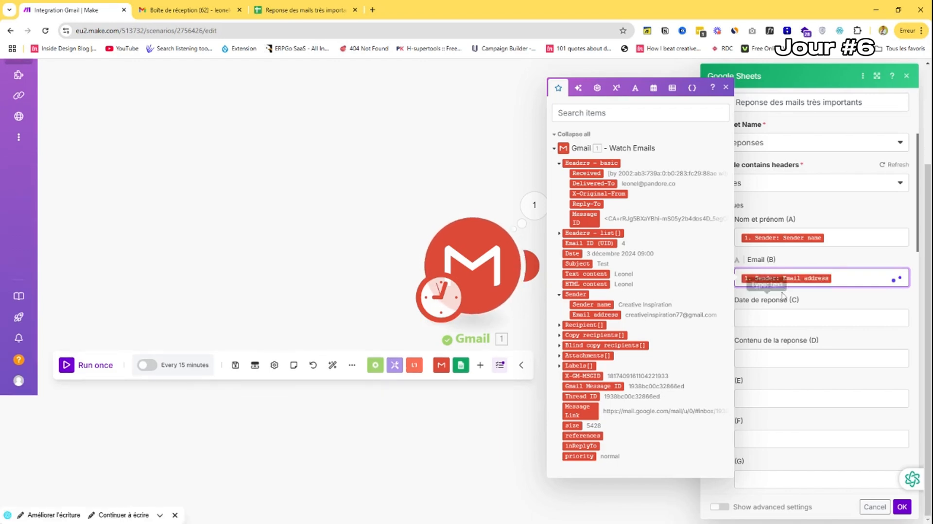
pyautogui.press('Tab')
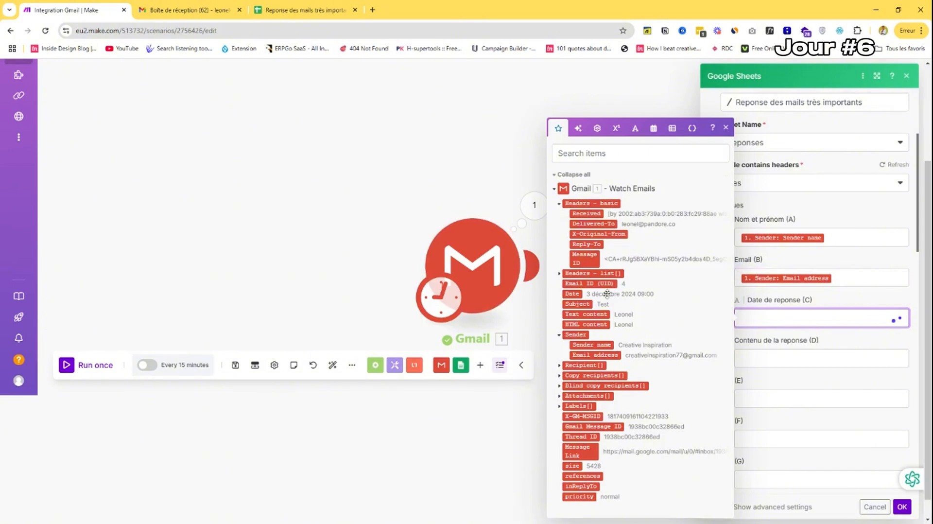
pyautogui.click(570, 294)
pyautogui.press('Tab')
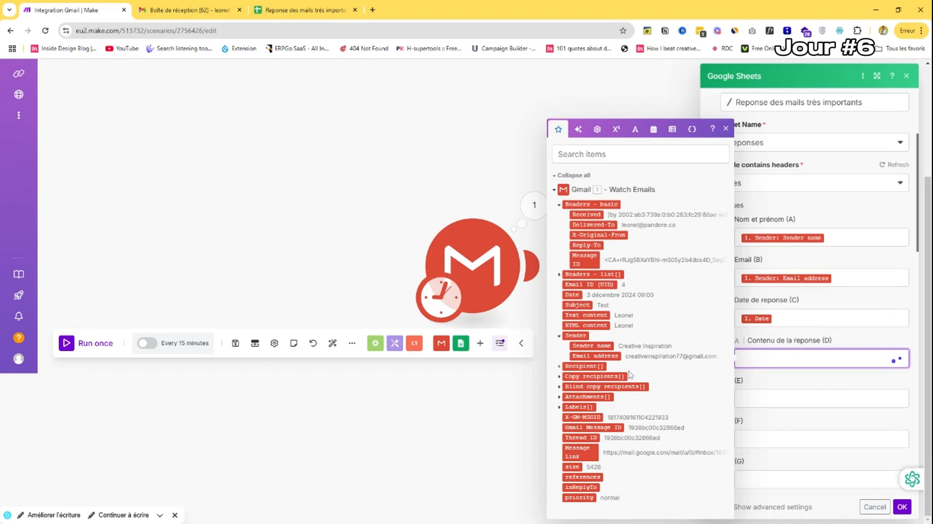
pyautogui.click(605, 325)
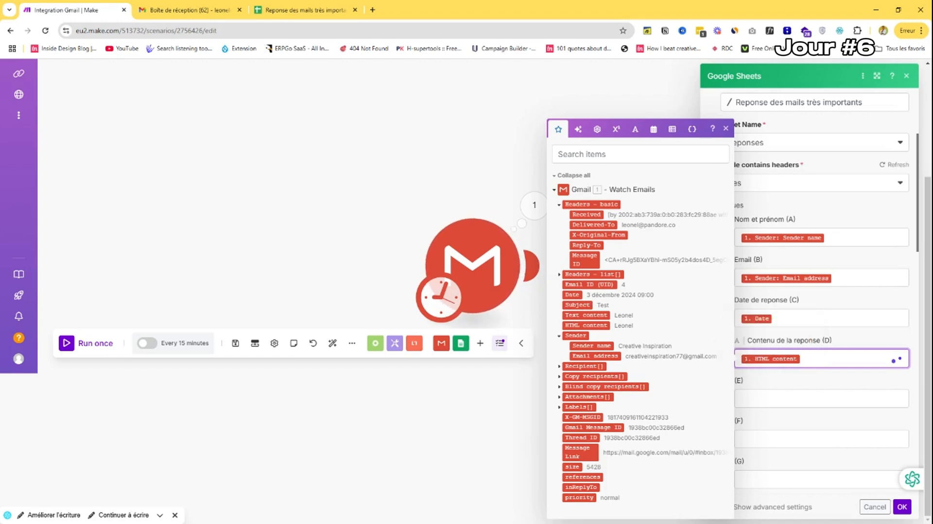
# Try putting the fixed text "Le contenu de" before the HTML content value in Contenu de la reponse, and remove it again
pyautogui.write('Le ')
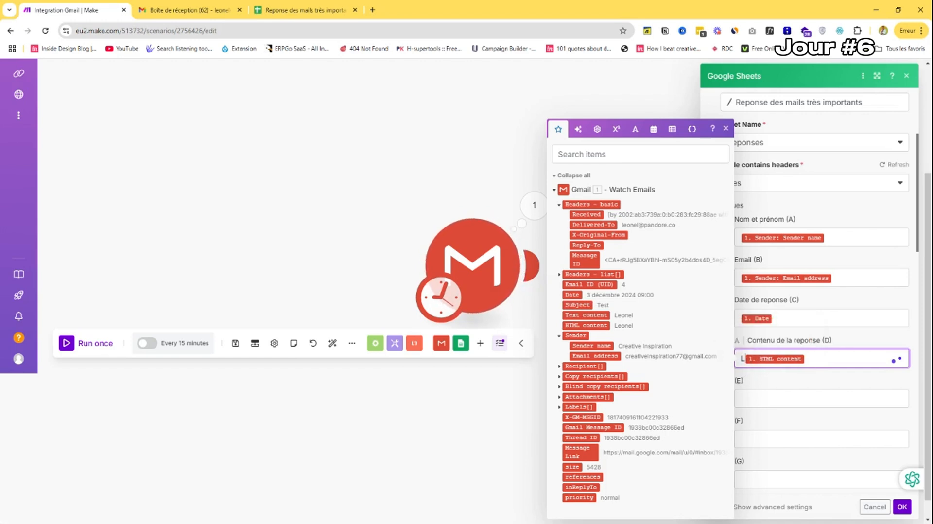
pyautogui.write('contenu')
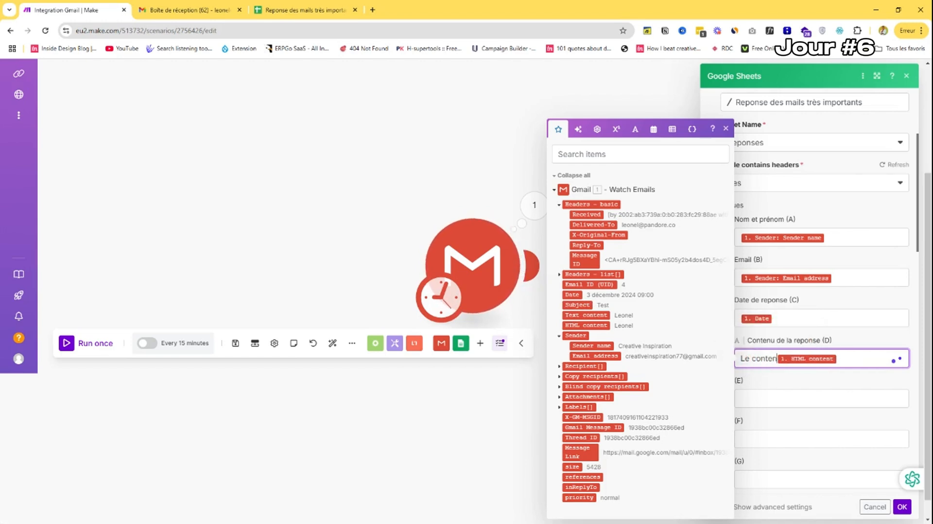
pyautogui.write(' de')
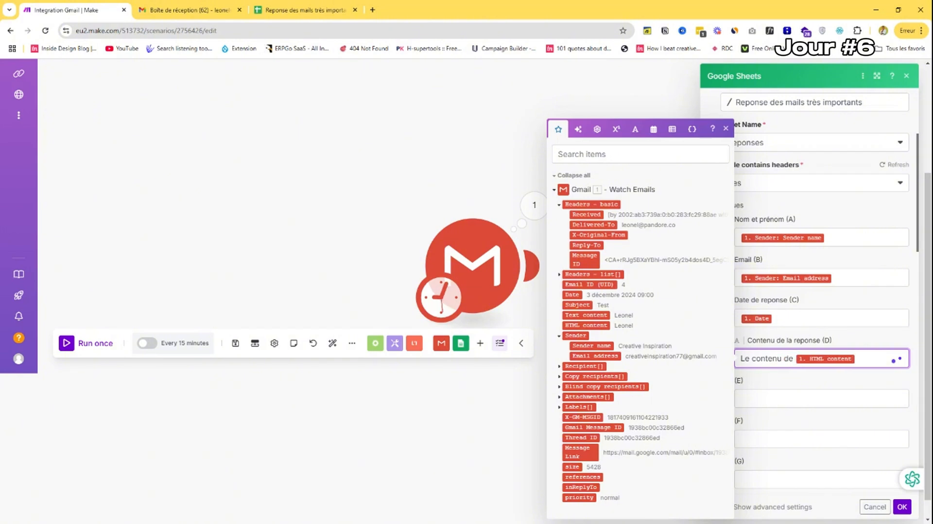
pyautogui.press('BackSpace')
pyautogui.press('BackSpace')
pyautogui.press('BackSpace')
pyautogui.press('BackSpace')
pyautogui.press('BackSpace')
pyautogui.press('BackSpace')
pyautogui.press('BackSpace')
pyautogui.press('BackSpace')
pyautogui.press('BackSpace')
pyautogui.press('BackSpace')
pyautogui.press('BackSpace')
pyautogui.press('BackSpace')
pyautogui.press('BackSpace')
pyautogui.press('BackSpace')
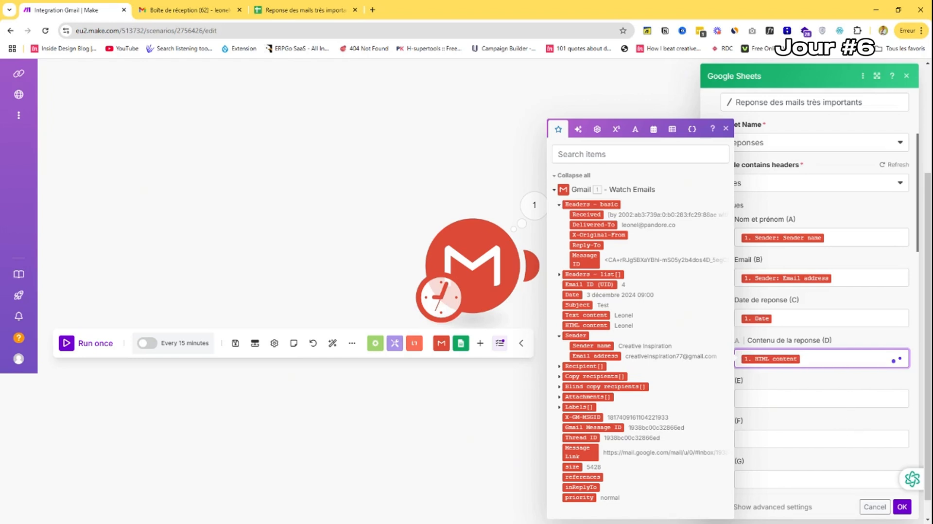
# Save the Google Sheets module settings, run the whole scenario once and inspect the Google Sheets operation's output
pyautogui.click(902, 506)
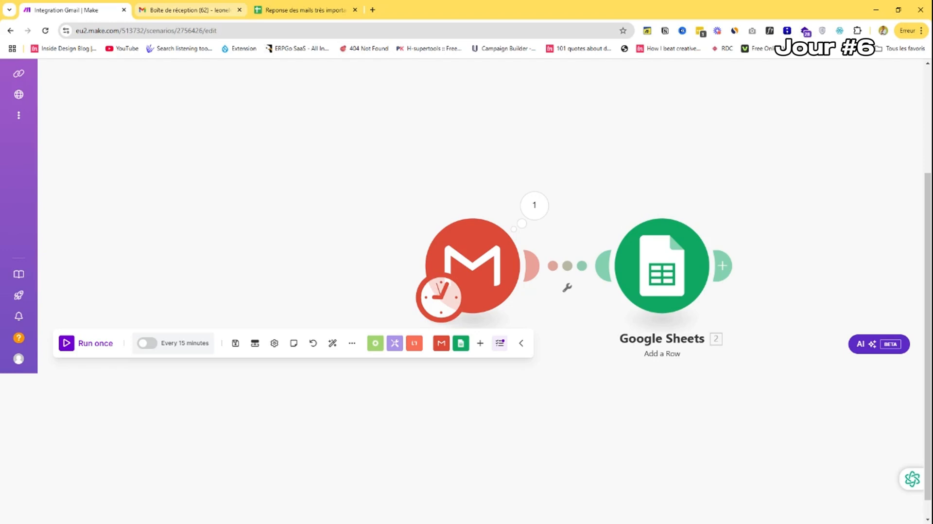
pyautogui.click(85, 346)
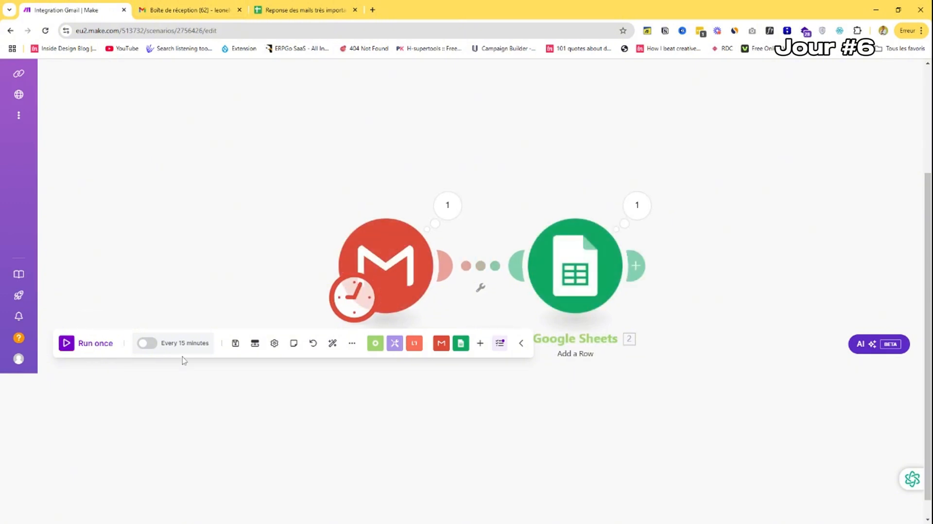
pyautogui.click(635, 217)
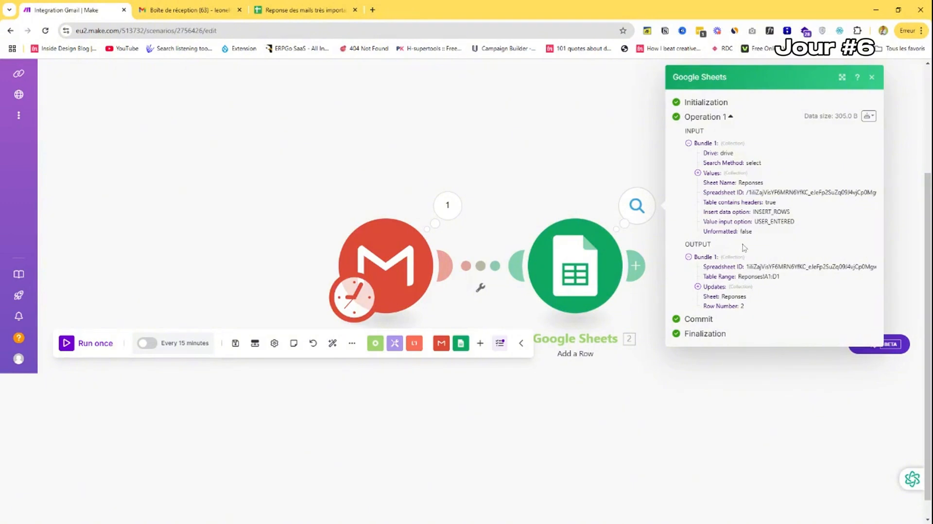
# Switch to the "Reponse des mails très importants" spreadsheet, check the new row's cells and widen columns C and D to fit their contents
pyautogui.click(297, 10)
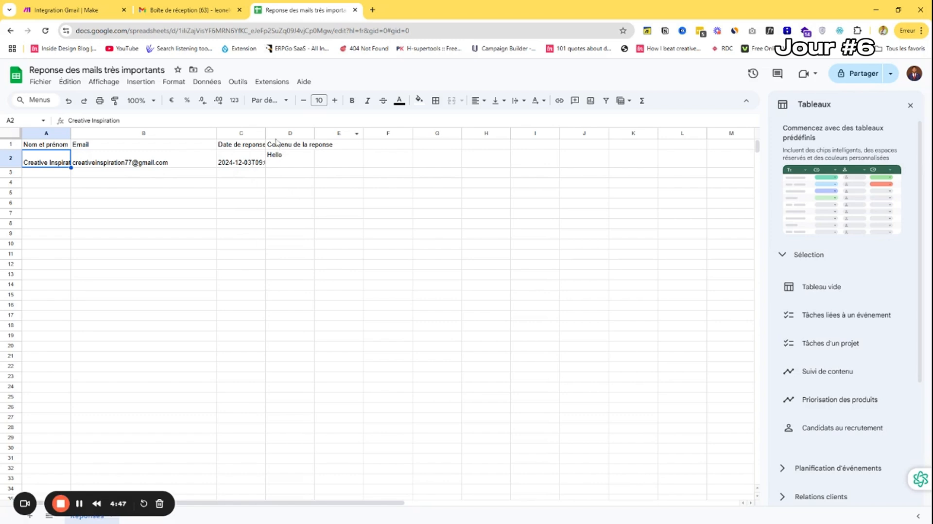
pyautogui.moveTo(265, 133); pyautogui.dragTo(308, 133)
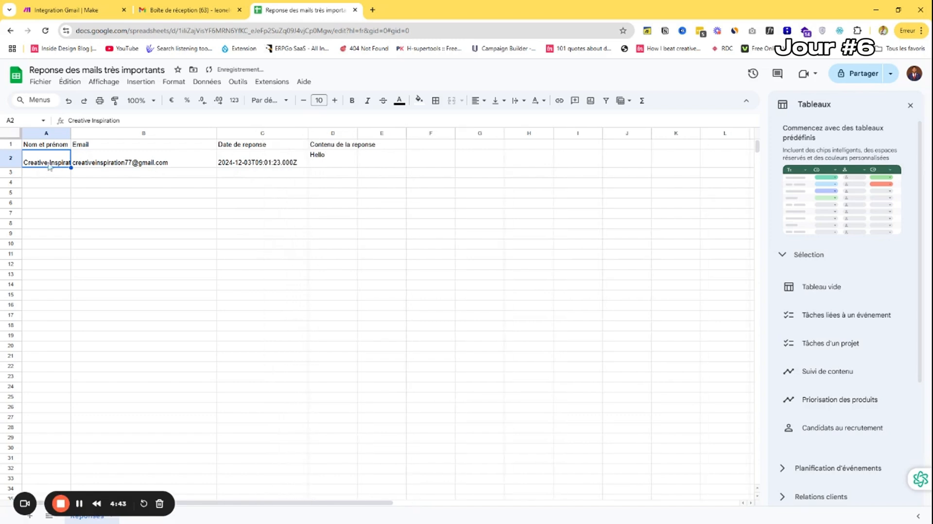
pyautogui.click(117, 167)
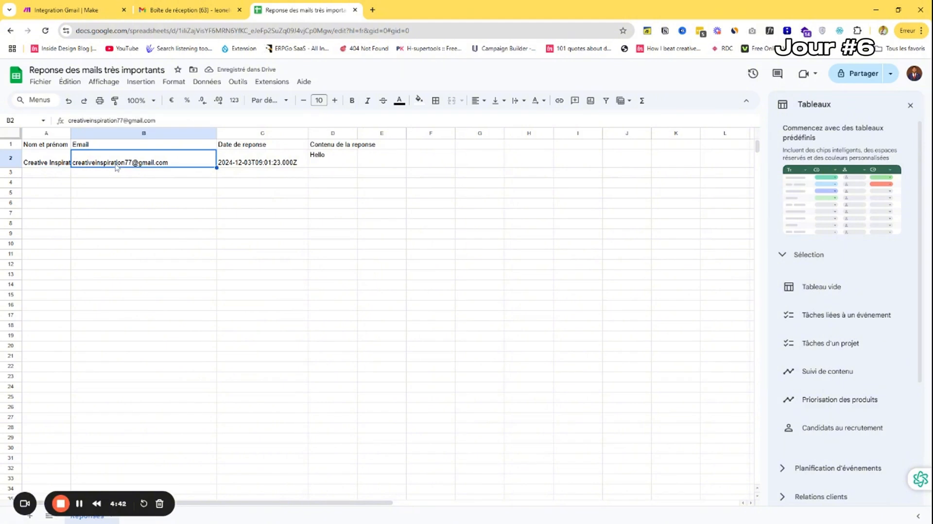
pyautogui.click(239, 166)
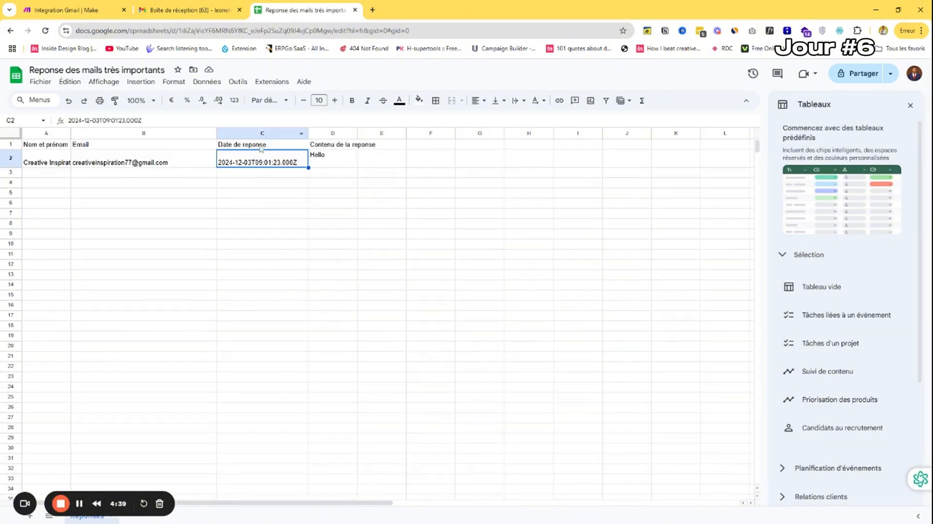
pyautogui.click(332, 160)
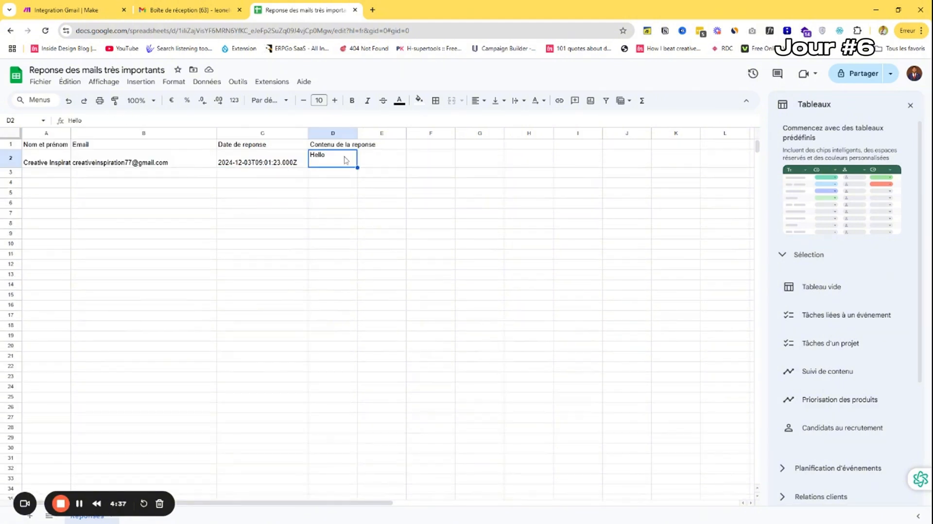
pyautogui.moveTo(357, 133); pyautogui.dragTo(378, 134)
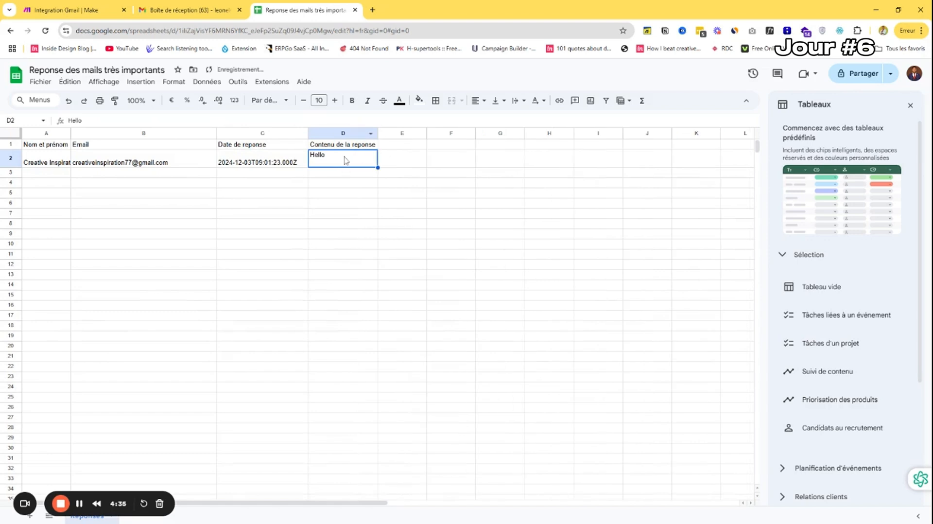